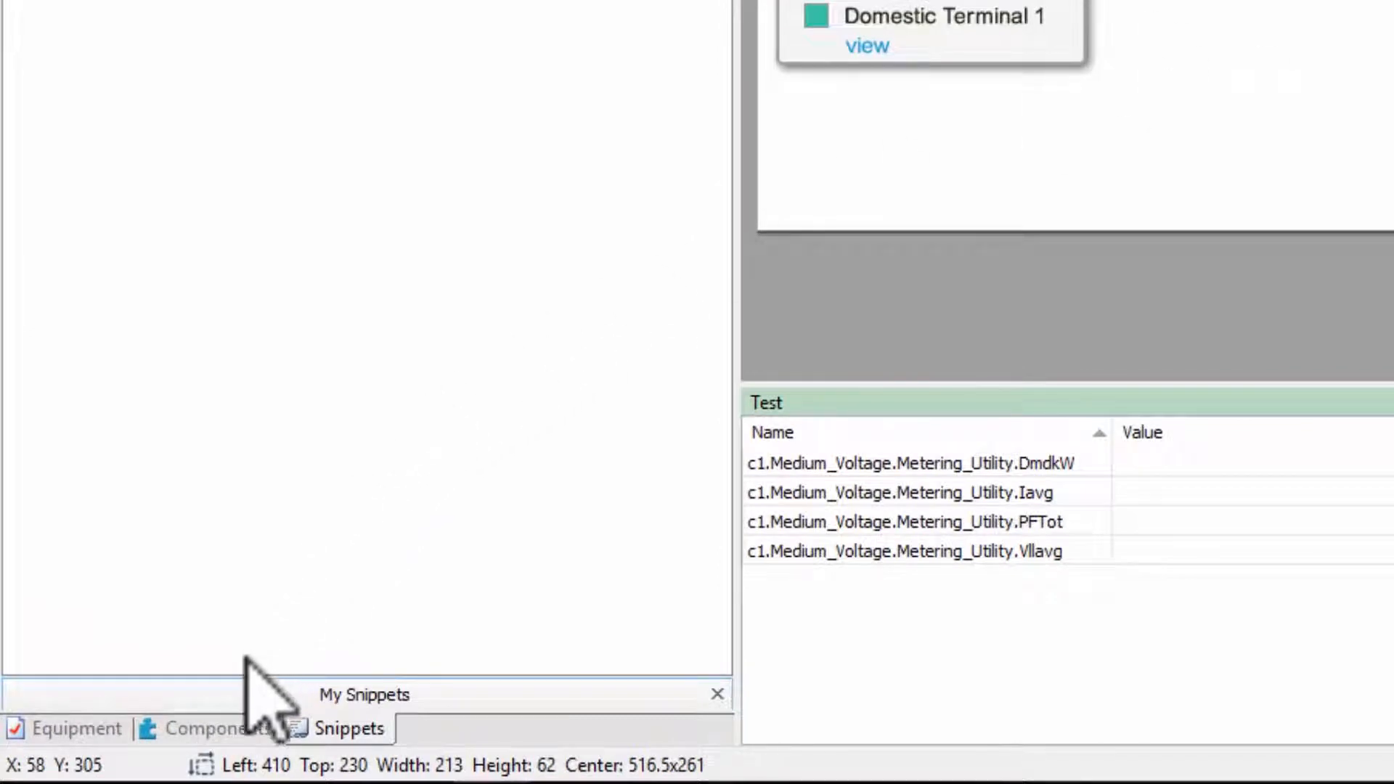
Place a Button component from Basic Controls below the Utility Main table on the Main Level graphic
{"action": "left_click", "coordinate": [225, 724]}
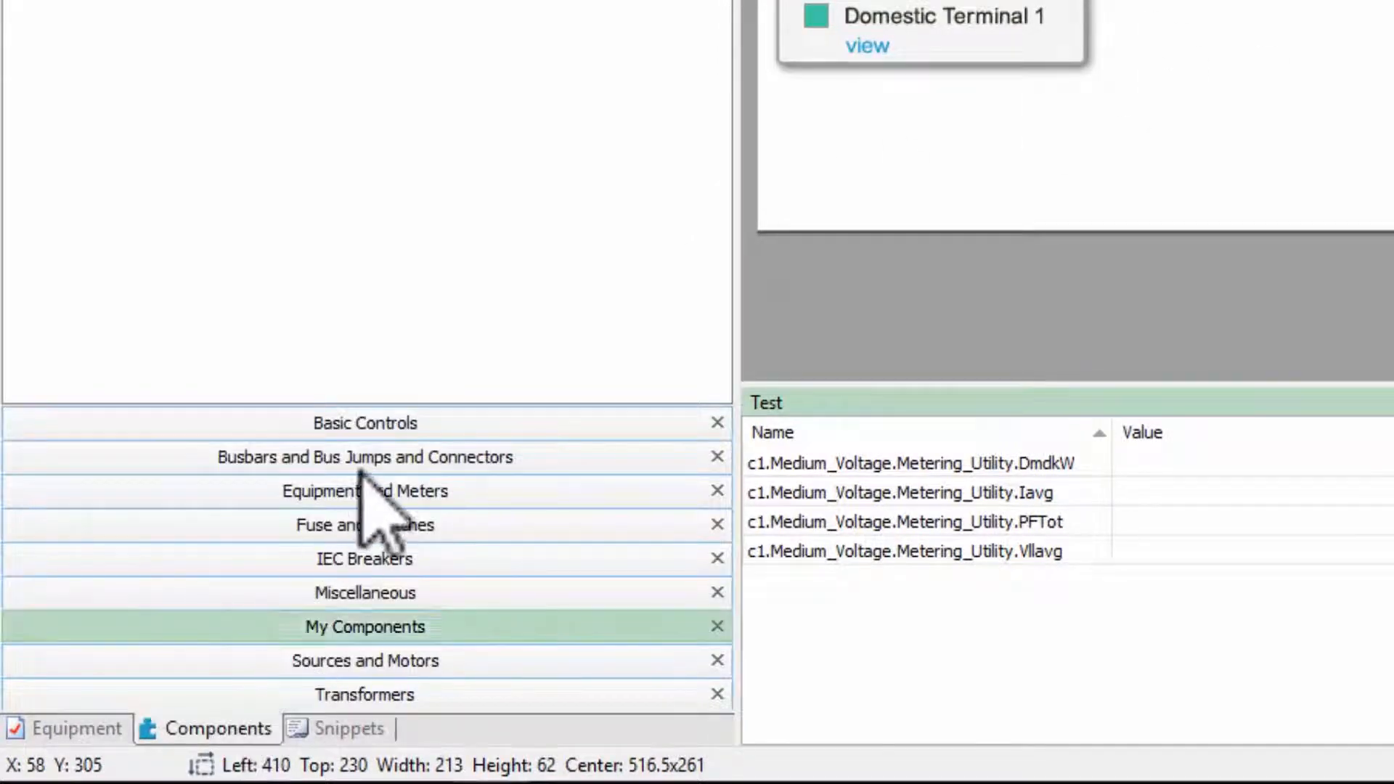
{"action": "left_click", "coordinate": [385, 424]}
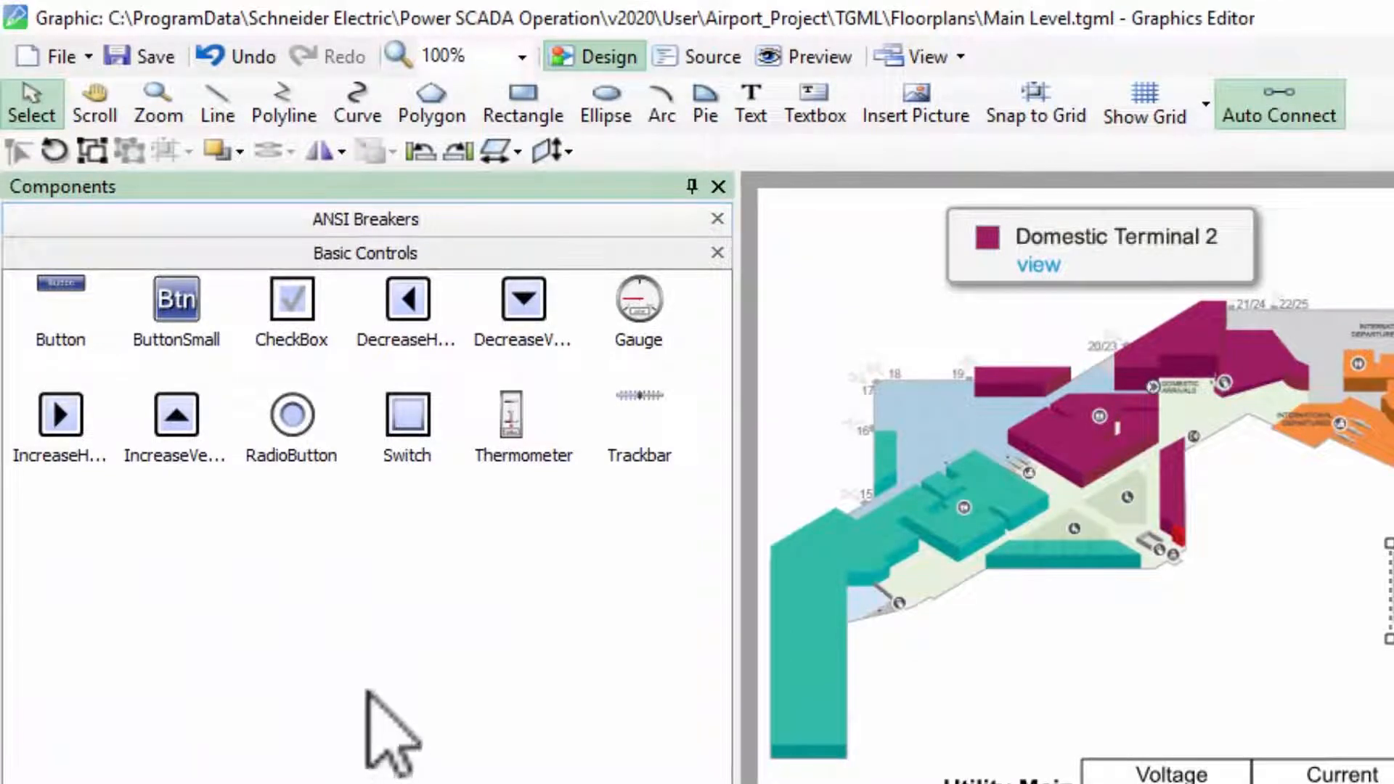
{"action": "mouse_move", "coordinate": [73, 276]}
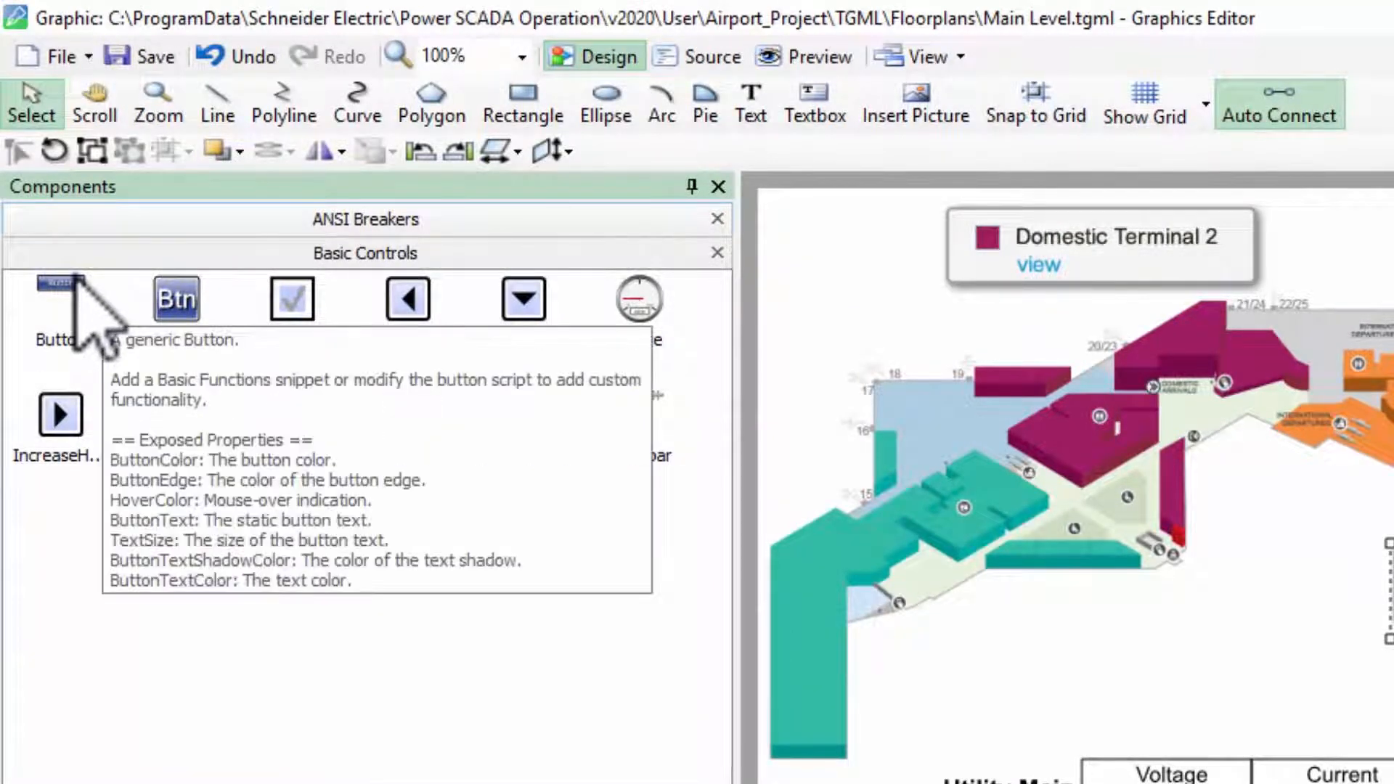
{"action": "left_click_drag", "start_coordinate": [73, 276], "coordinate": [768, 516]}
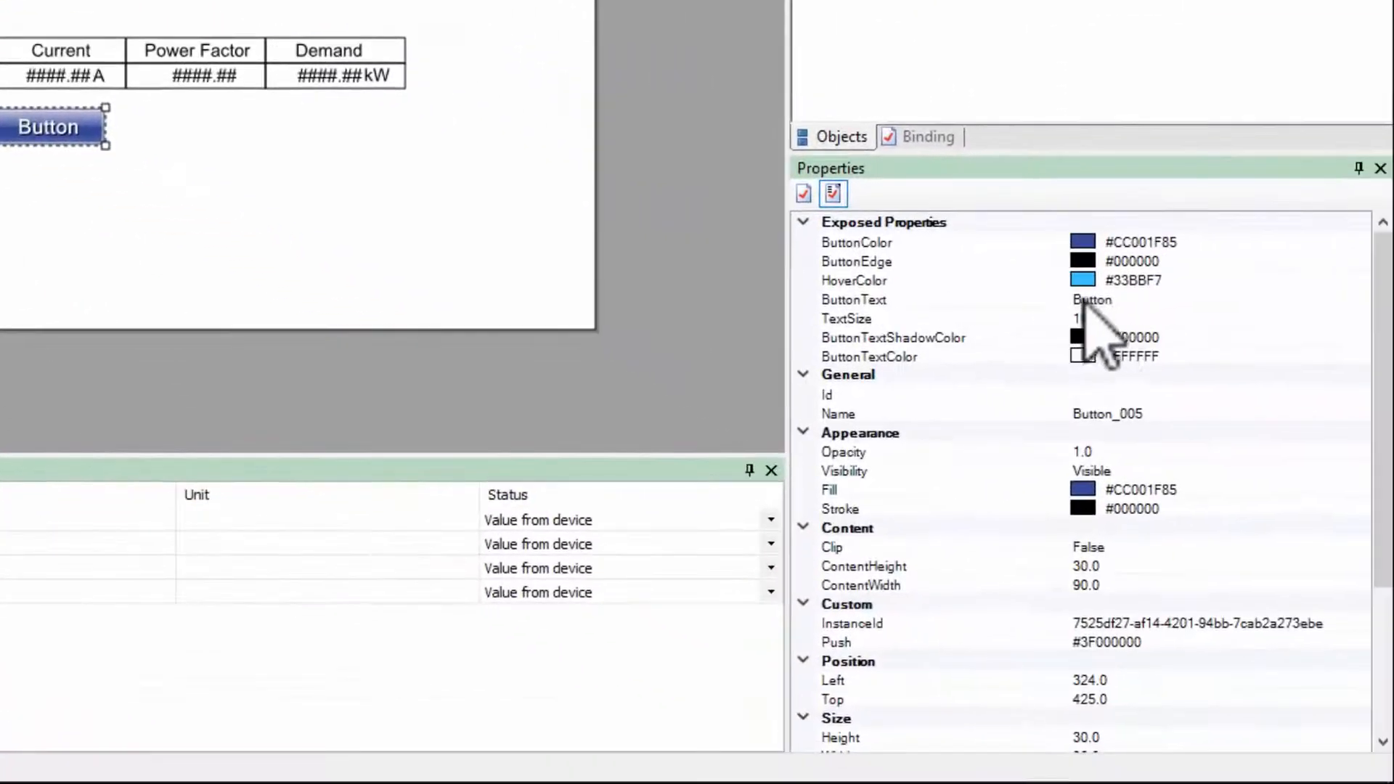
Set the new button's ButtonText property to TRENDS
{"action": "left_click", "coordinate": [1113, 301]}
{"action": "double_click", "coordinate": [1112, 300]}
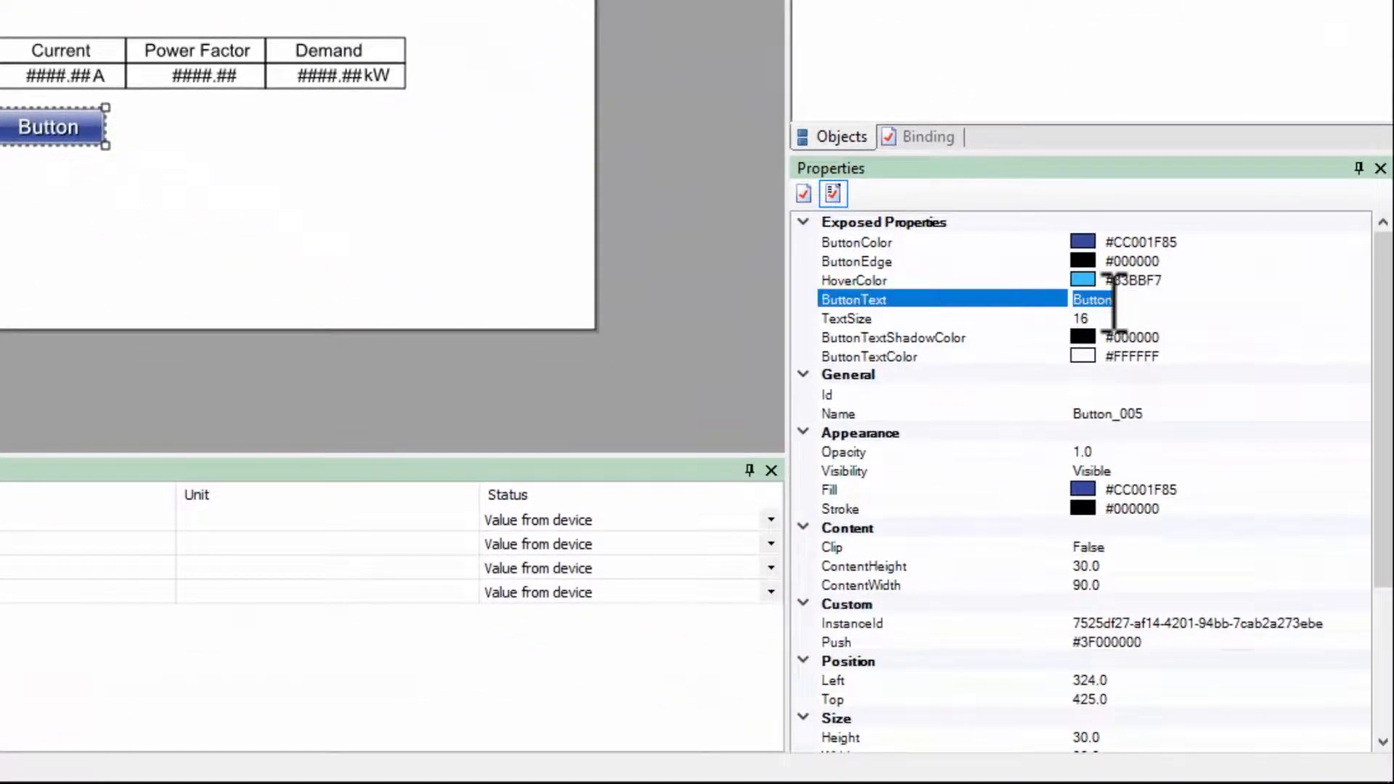
{"action": "type", "text": "tre"}
{"action": "type", "text": "RENDS"}
{"action": "key", "text": "Return"}
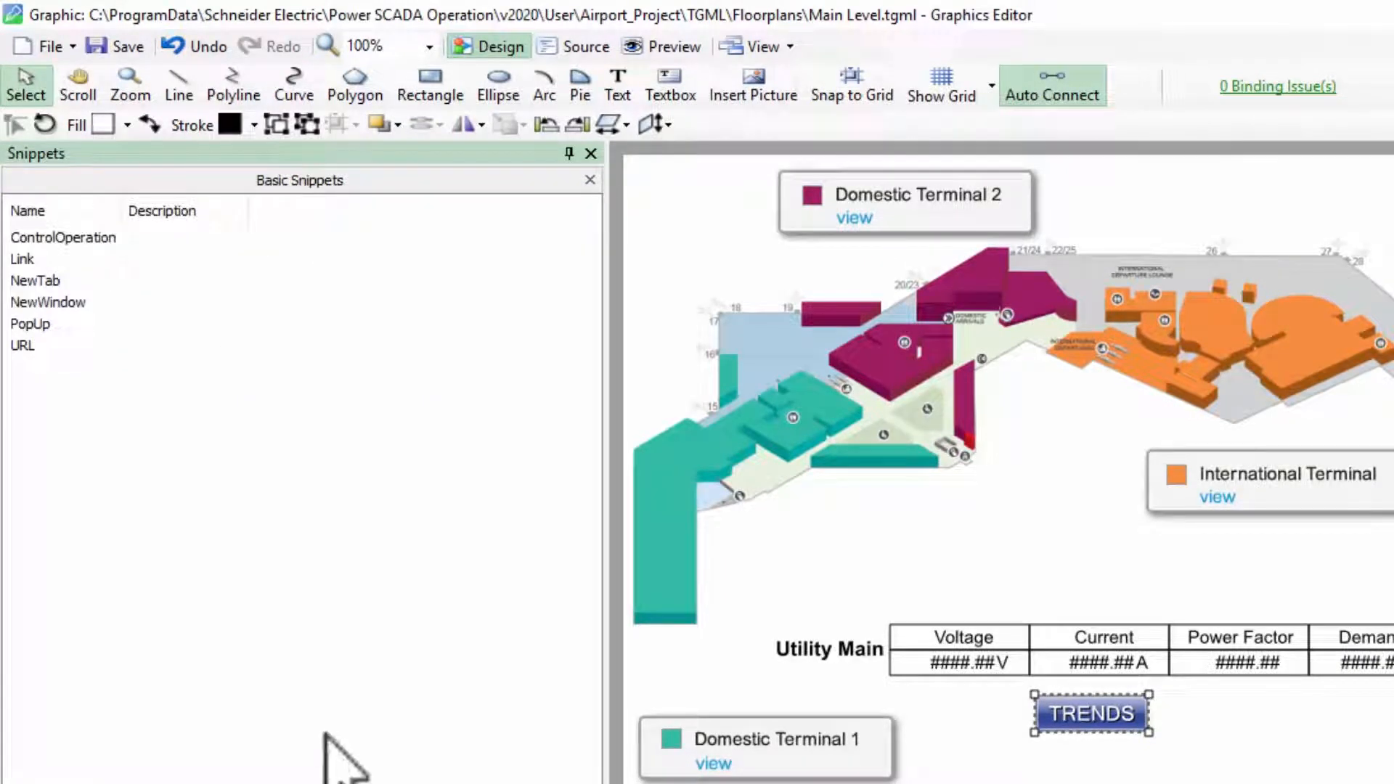
Apply the URL basic snippet to the TRENDS button and select the Link object inside the button component
{"action": "left_click", "coordinate": [27, 345]}
{"action": "left_click_drag", "start_coordinate": [147, 347], "coordinate": [1231, 680]}
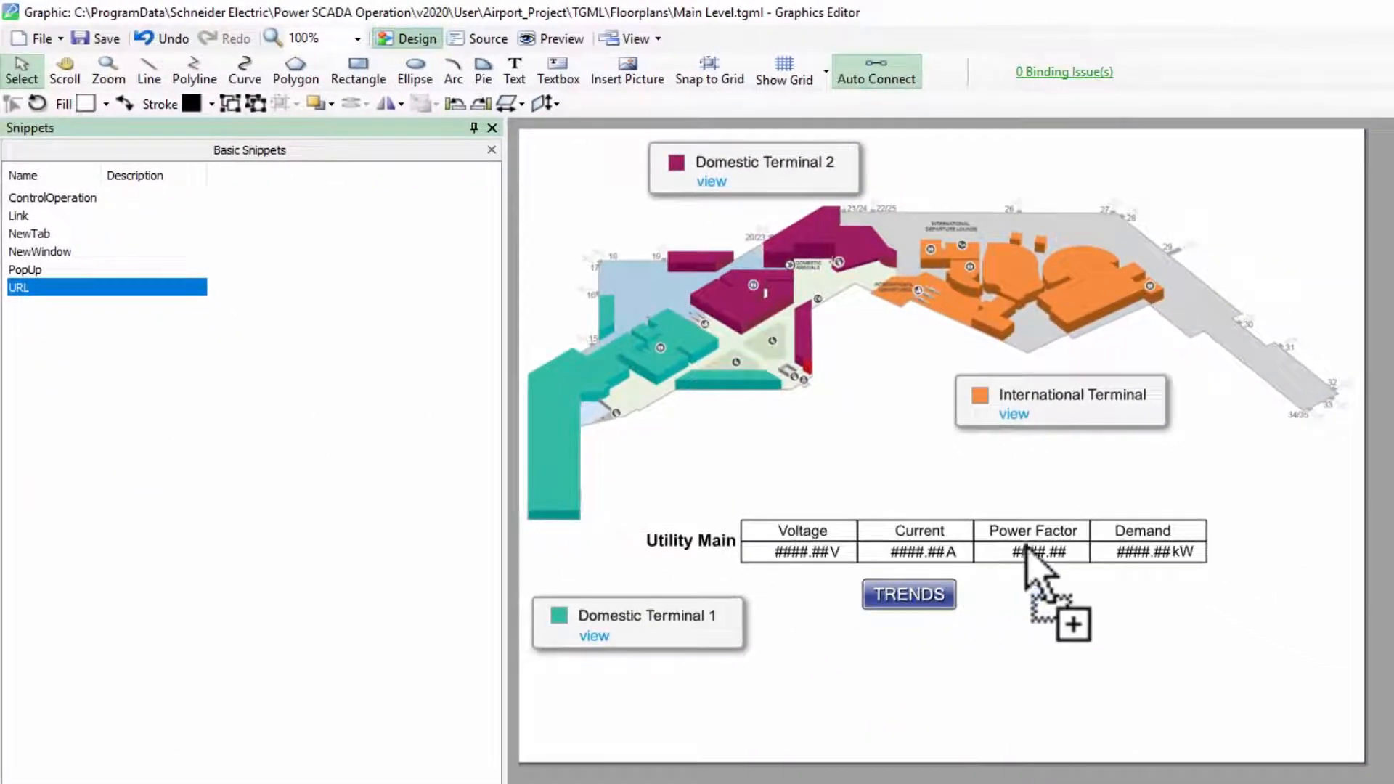
{"action": "left_click_drag", "start_coordinate": [1026, 550], "coordinate": [922, 592]}
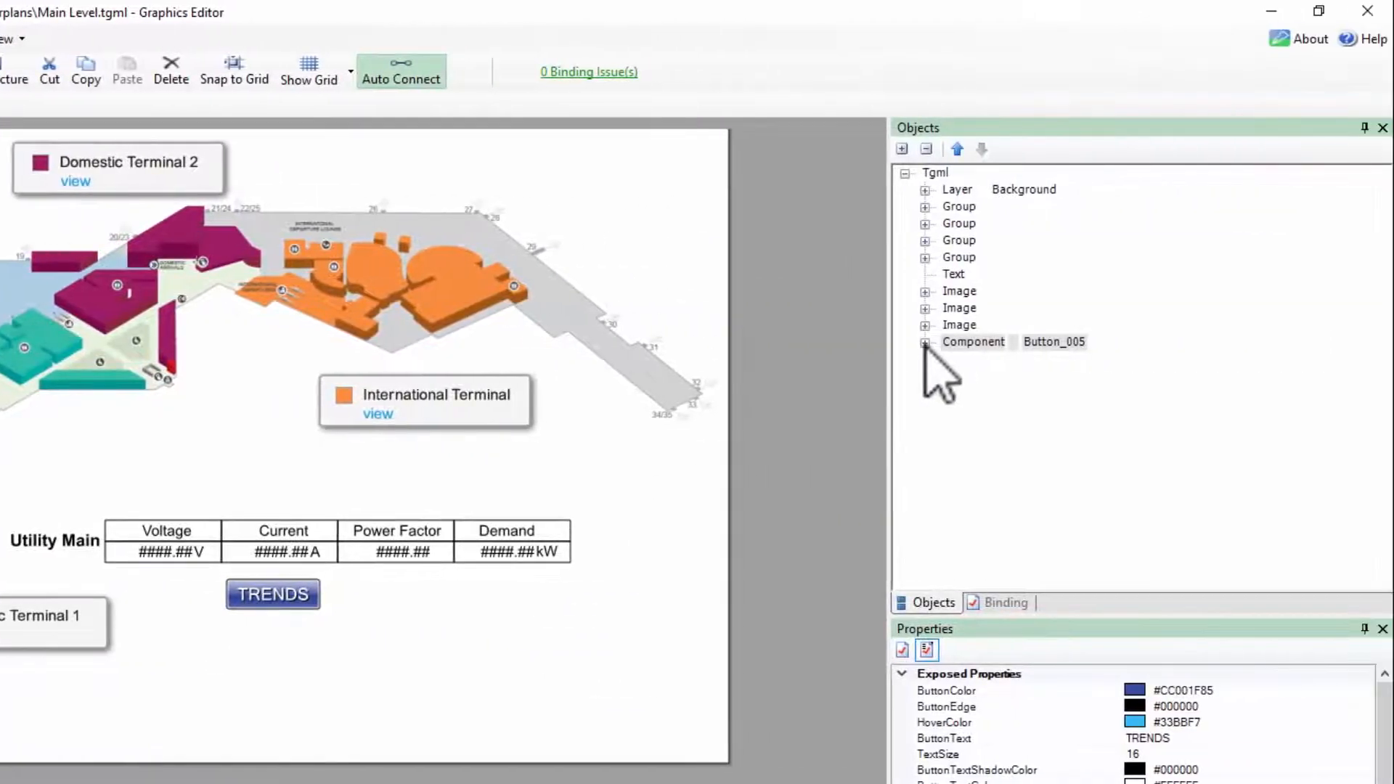
{"action": "left_click", "coordinate": [924, 342]}
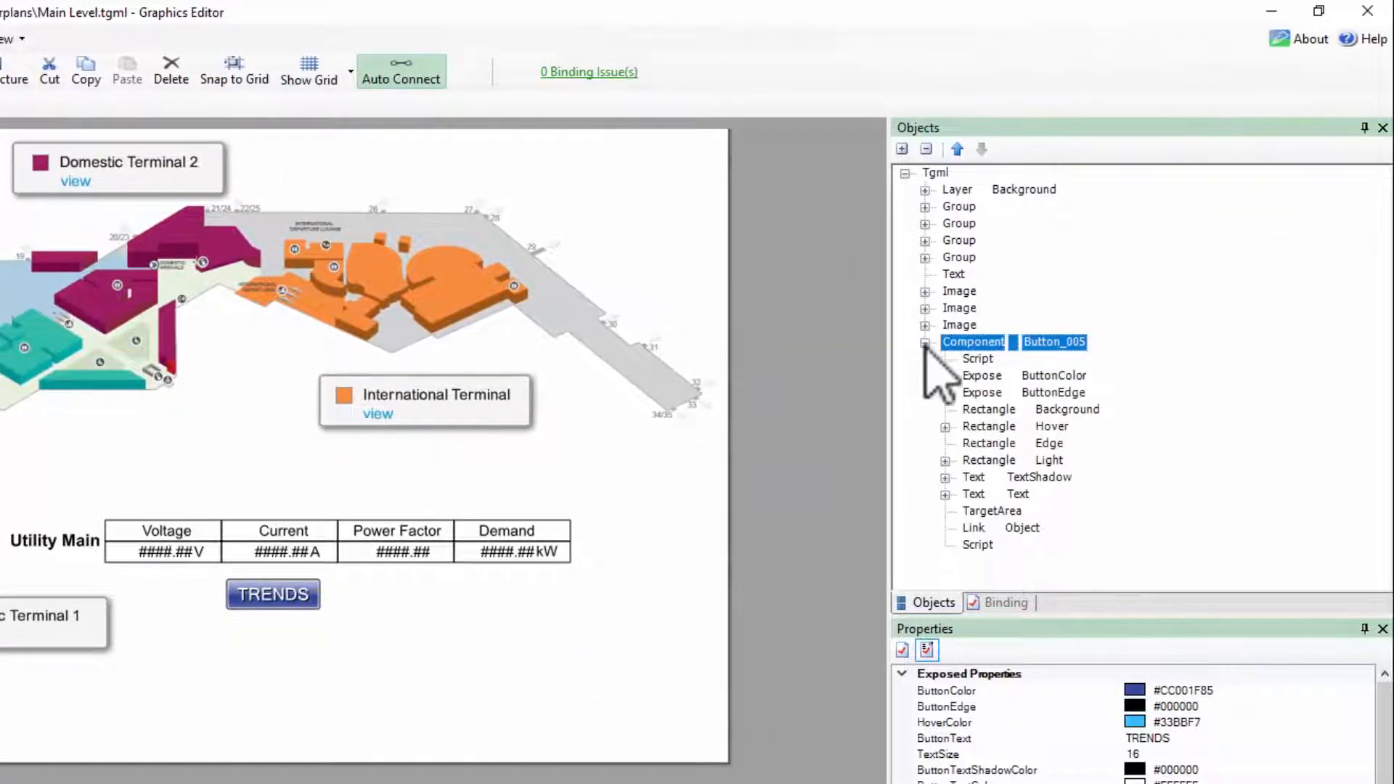
{"action": "left_click", "coordinate": [1029, 530]}
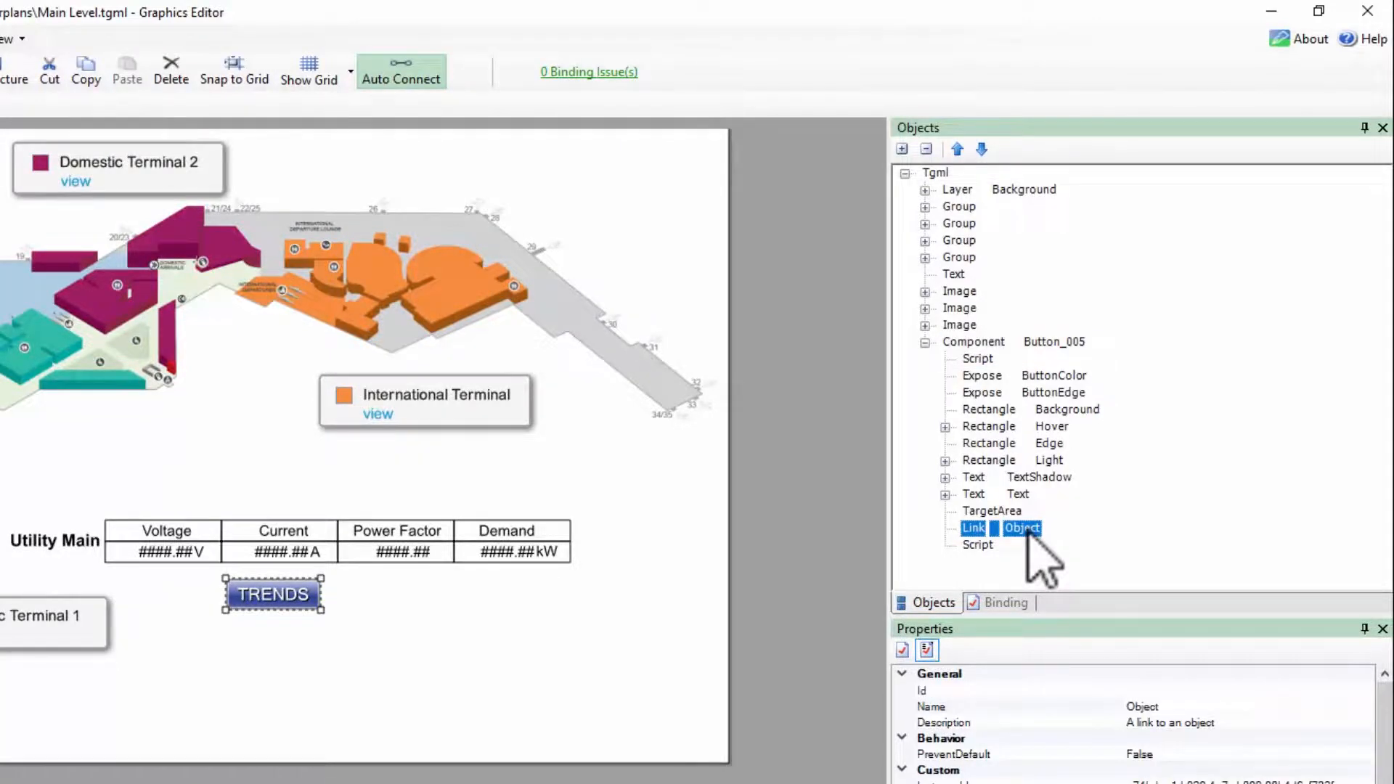
Switch to the Power SCADA Operation web client and open the per-device trend Medium_Voltage.Metering_Utility in a new window
{"action": "key", "text": "alt+Tab"}
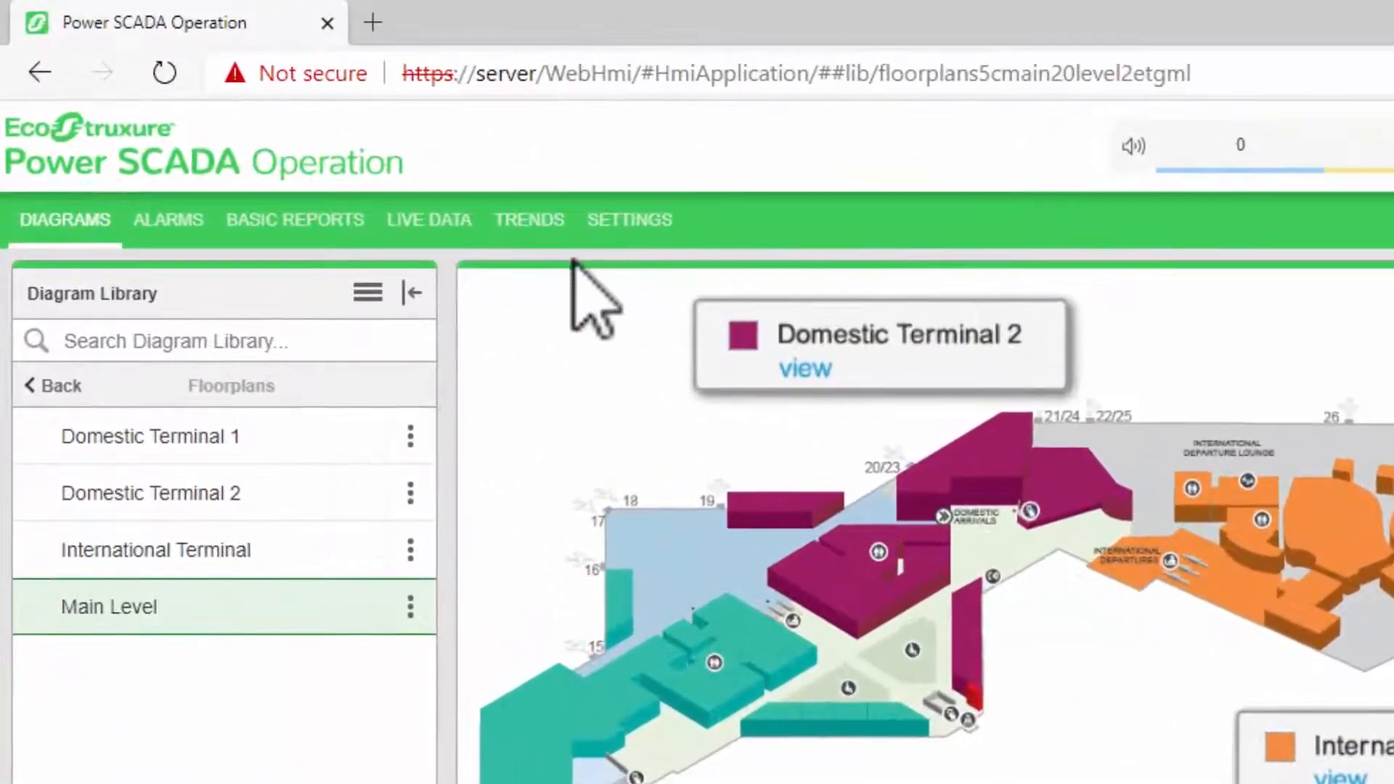
{"action": "left_click", "coordinate": [538, 220]}
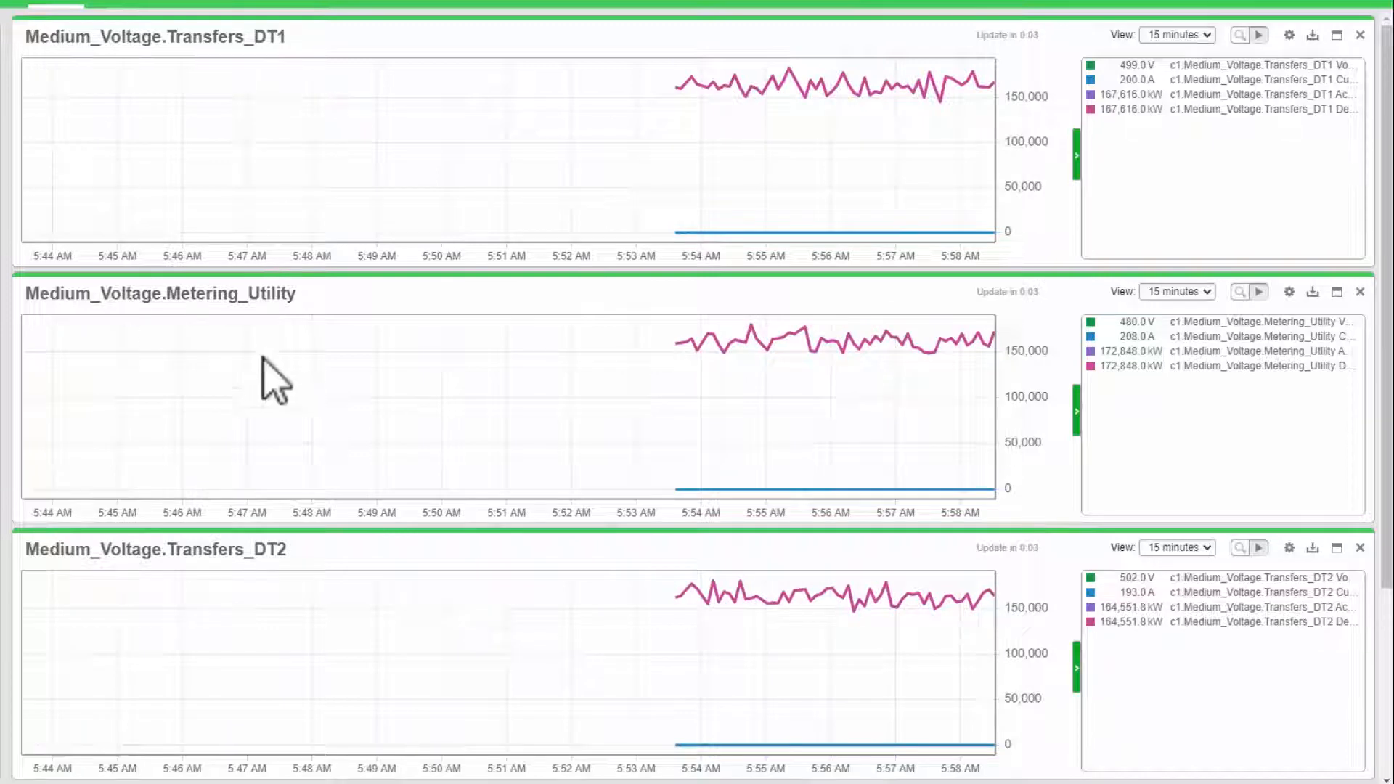
{"action": "scroll", "coordinate": [341, 435], "scroll_direction": "down", "scroll_amount": 3}
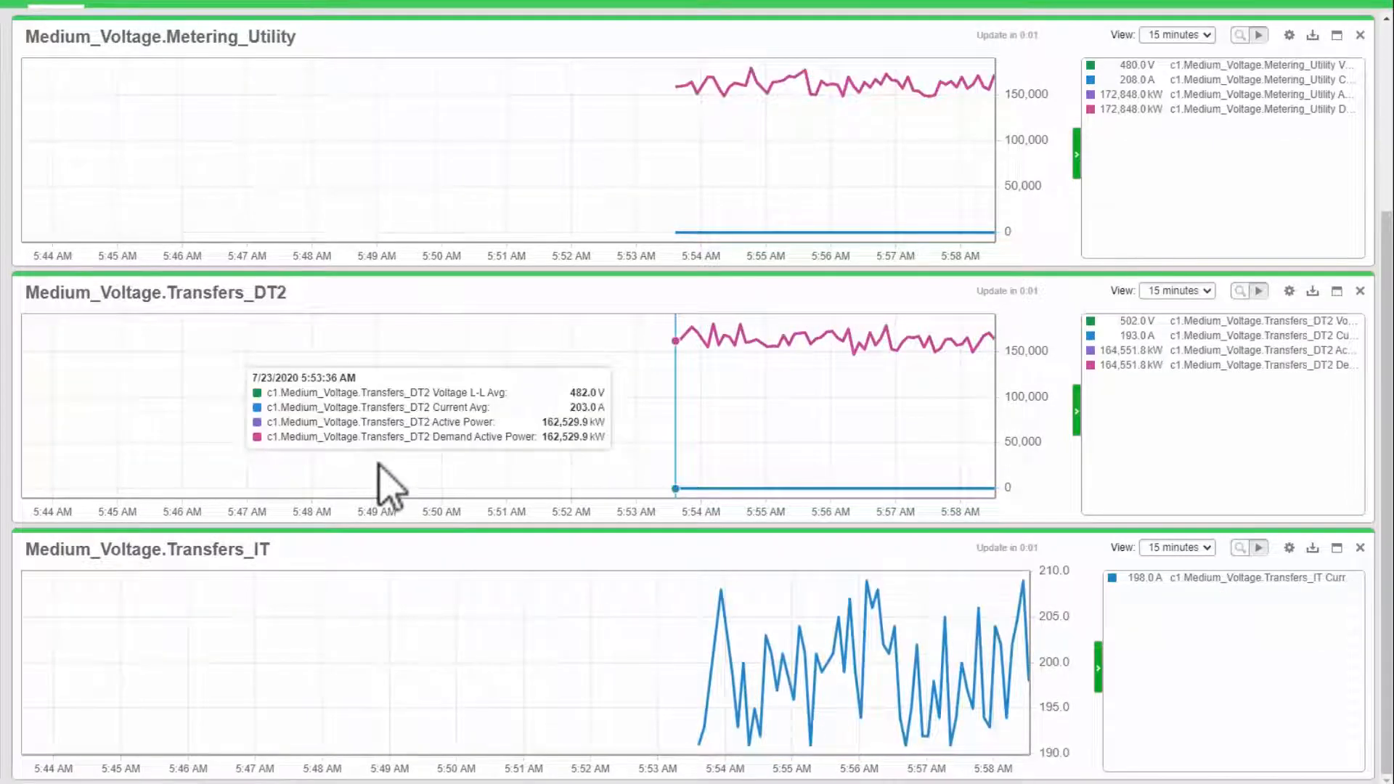
{"action": "scroll", "coordinate": [376, 475], "scroll_direction": "up", "scroll_amount": 3}
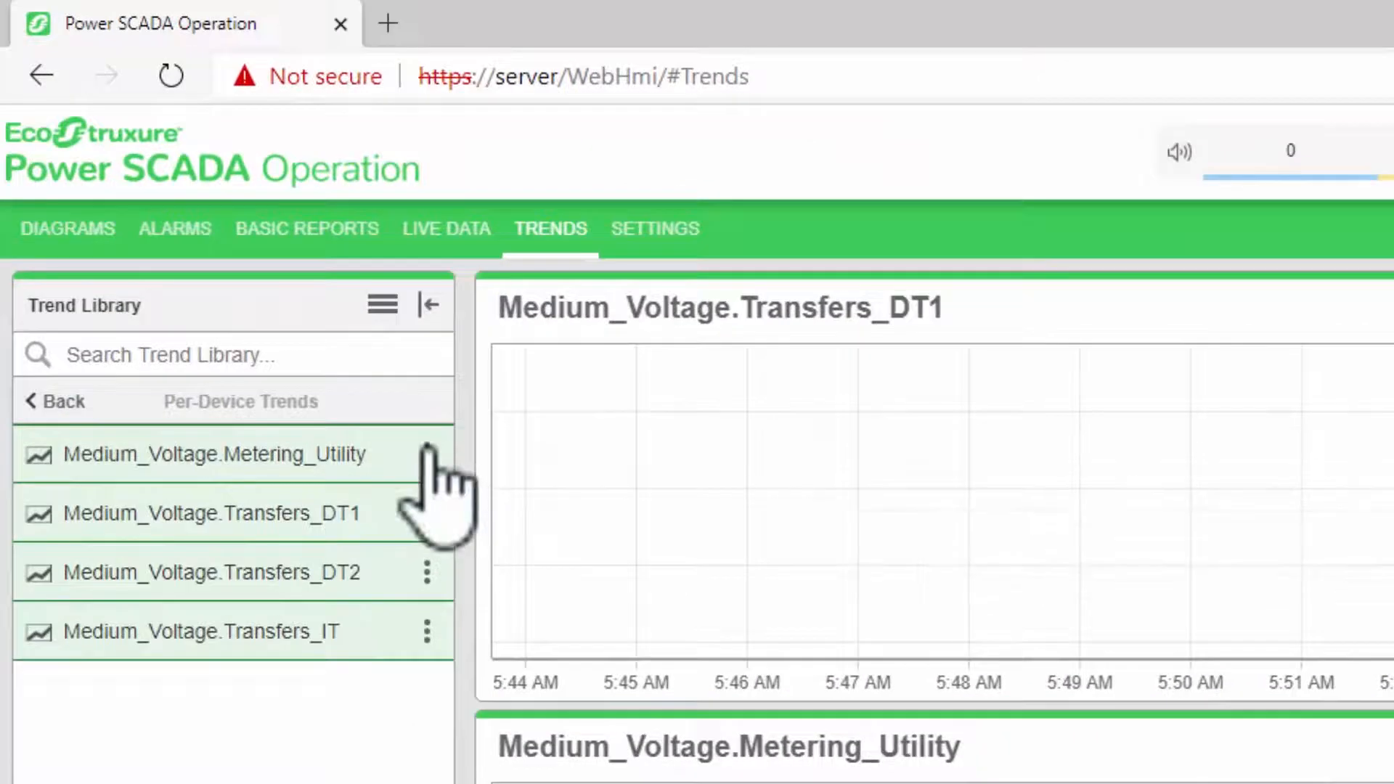
{"action": "left_click", "coordinate": [427, 453]}
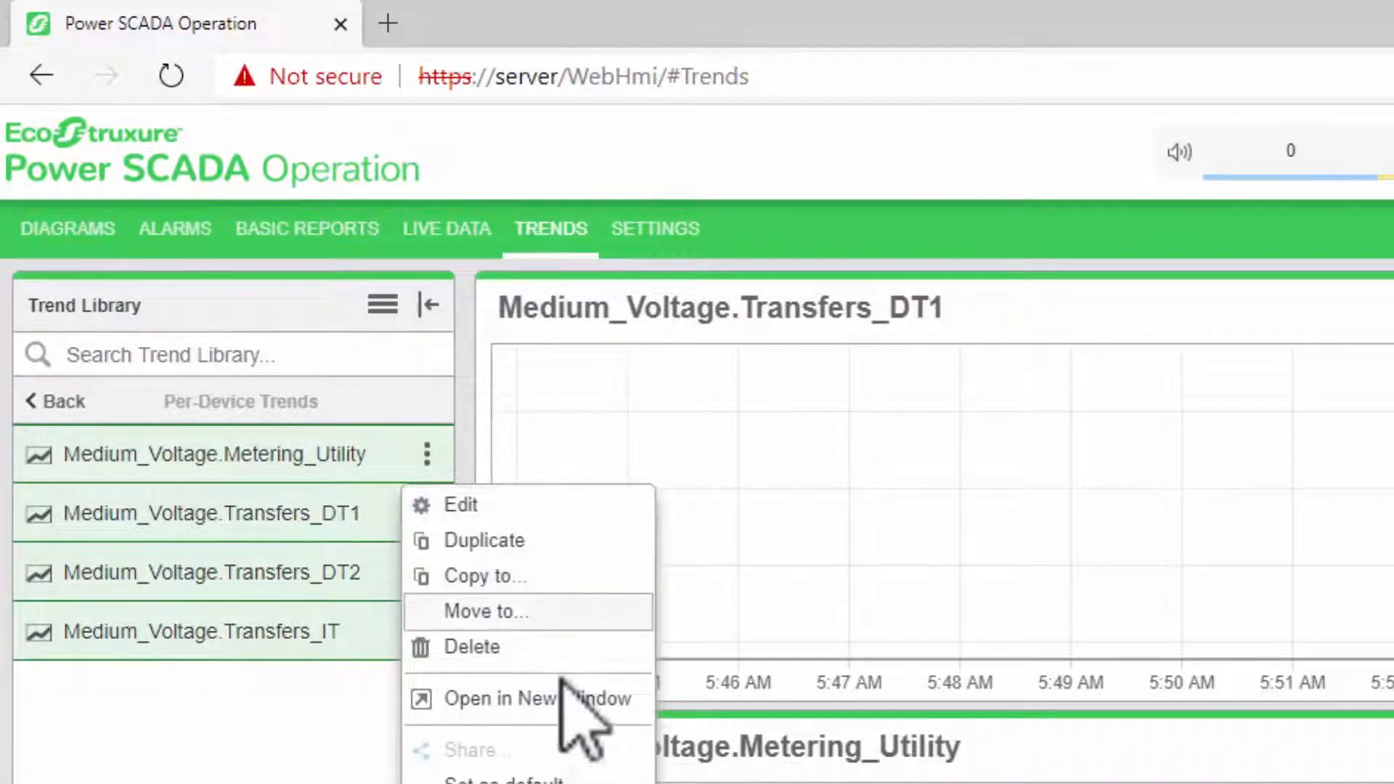
{"action": "left_click", "coordinate": [572, 708]}
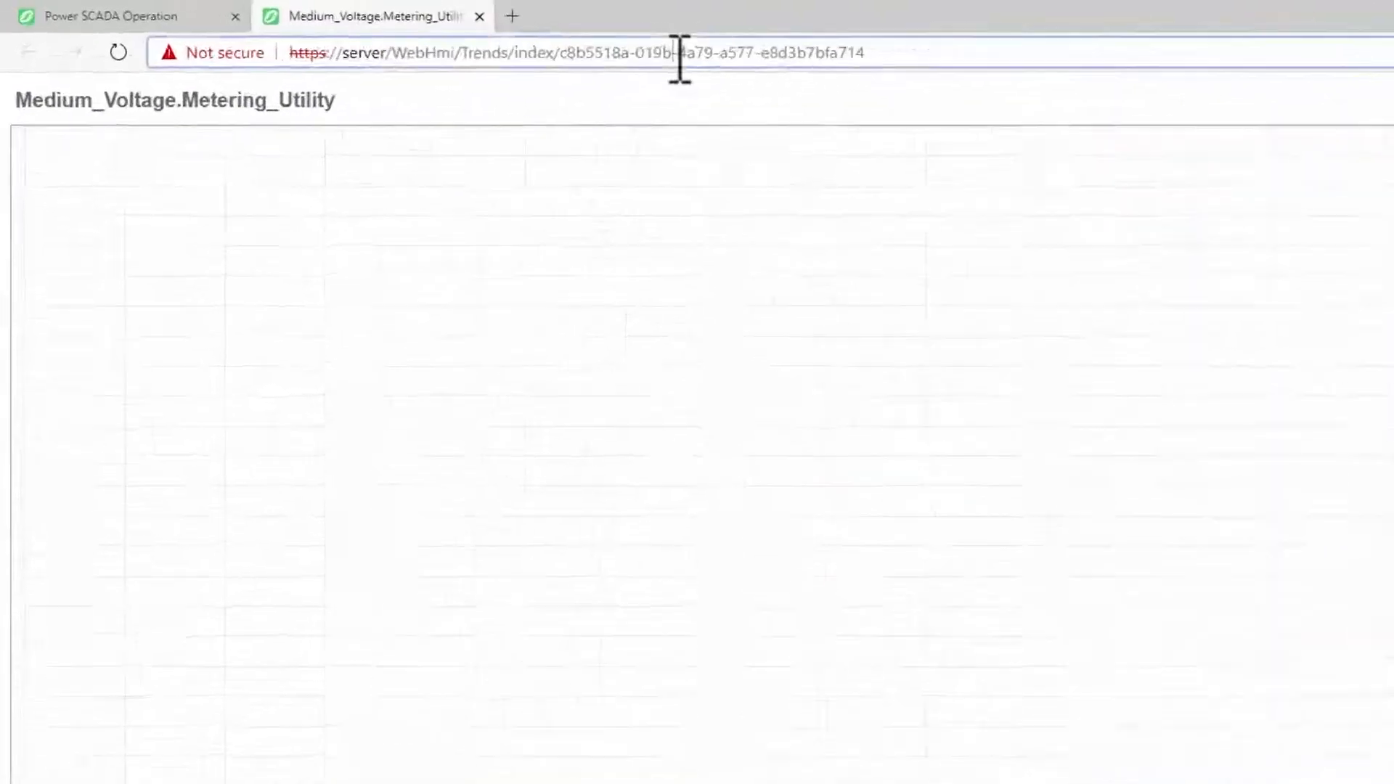
Copy the full web address of the Medium_Voltage.Metering_Utility trend page
{"action": "left_click", "coordinate": [476, 37]}
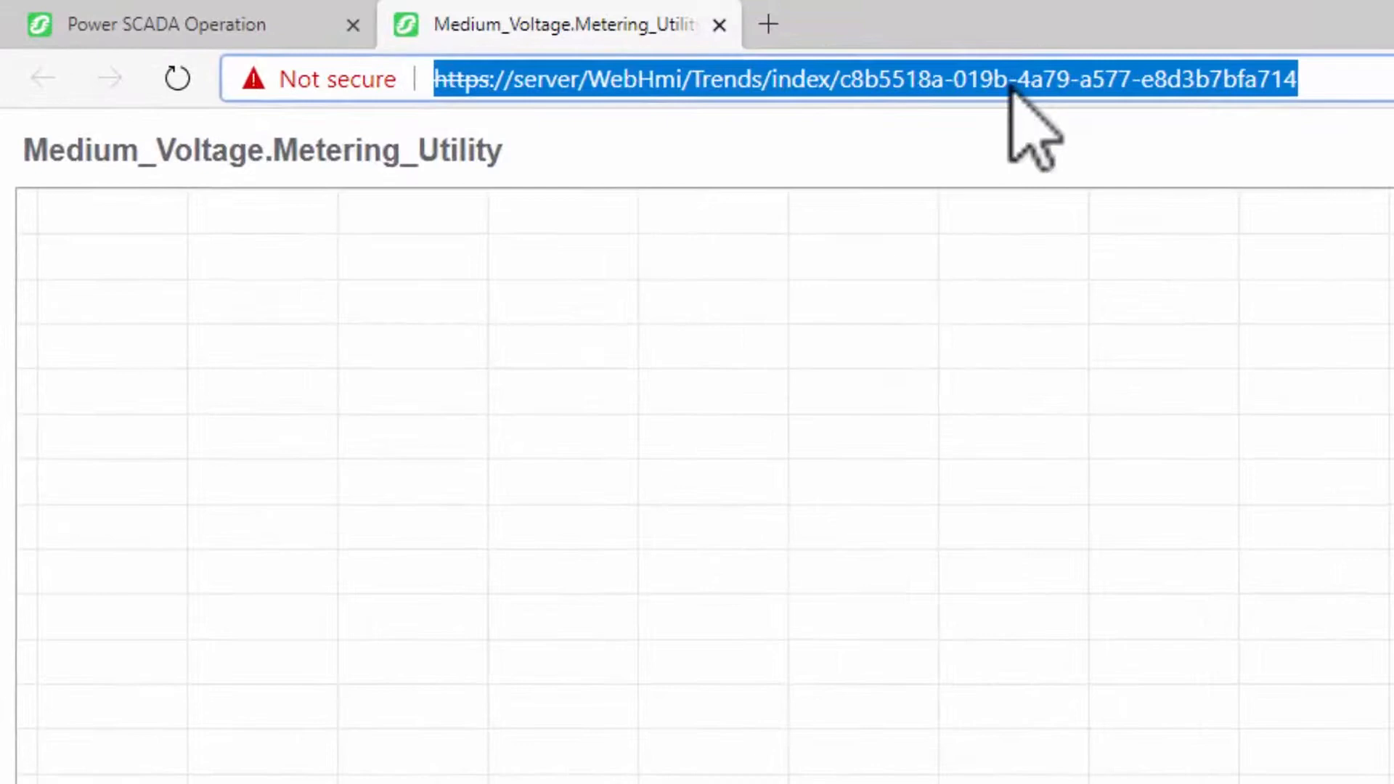
{"action": "right_click", "coordinate": [1011, 82]}
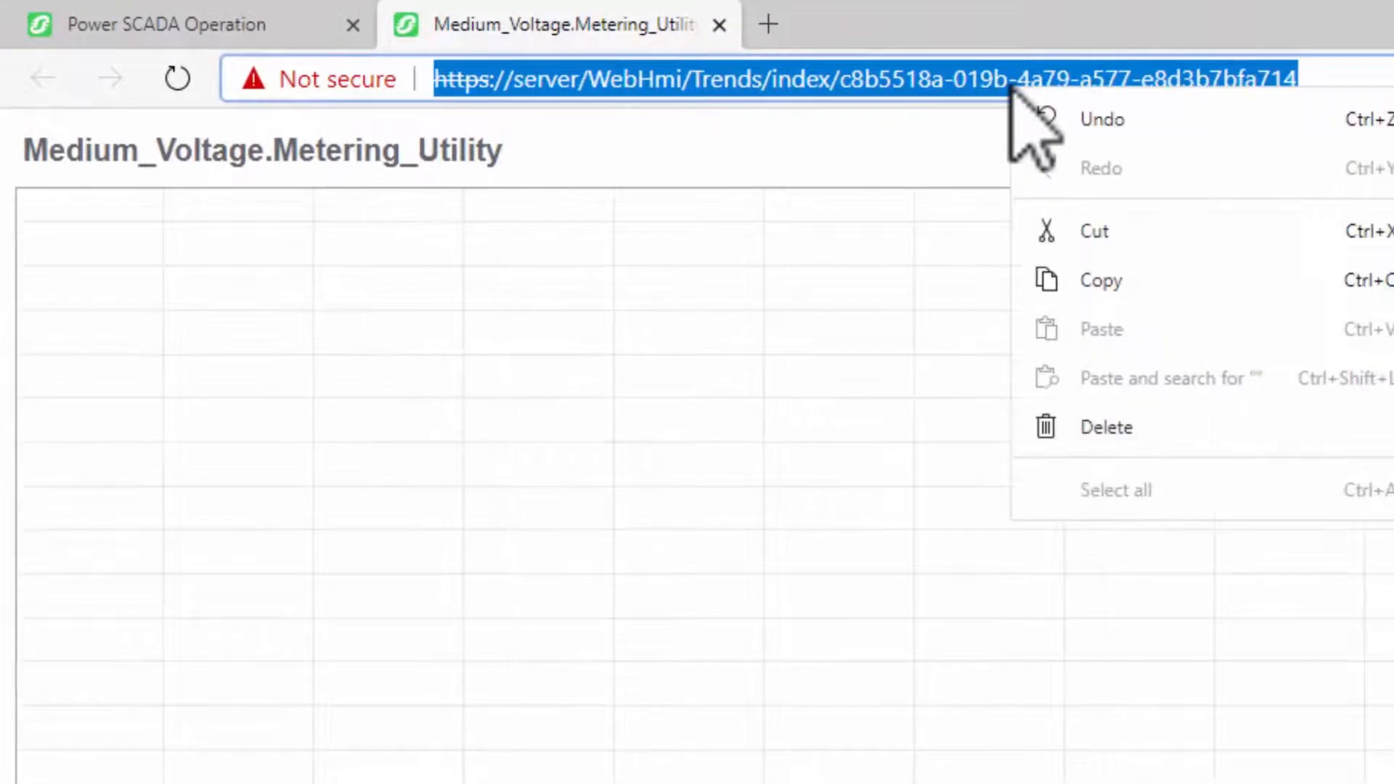
{"action": "left_click", "coordinate": [1133, 289]}
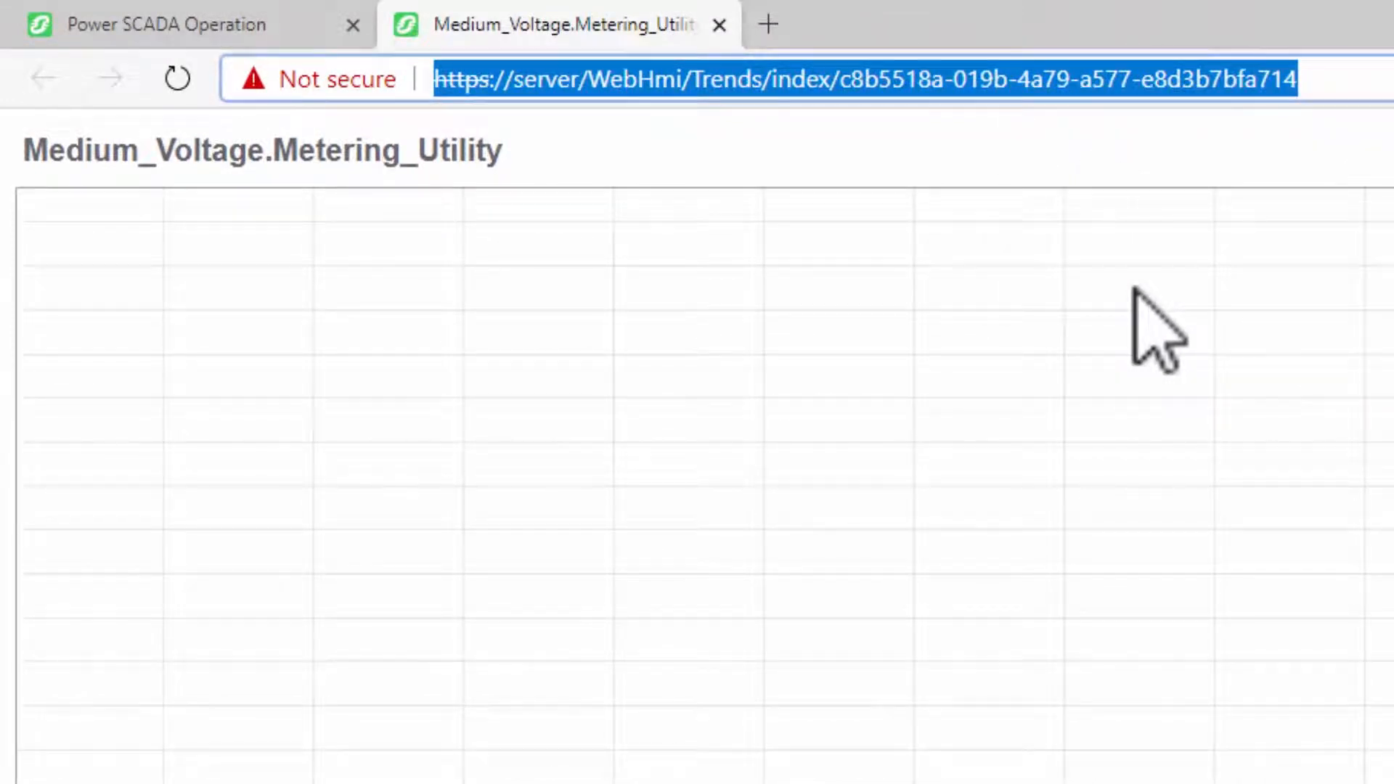
Back in Graphics Editor, replace the Link object's name with the copied trend URL and save the graphic
{"action": "key", "text": "alt+Tab"}
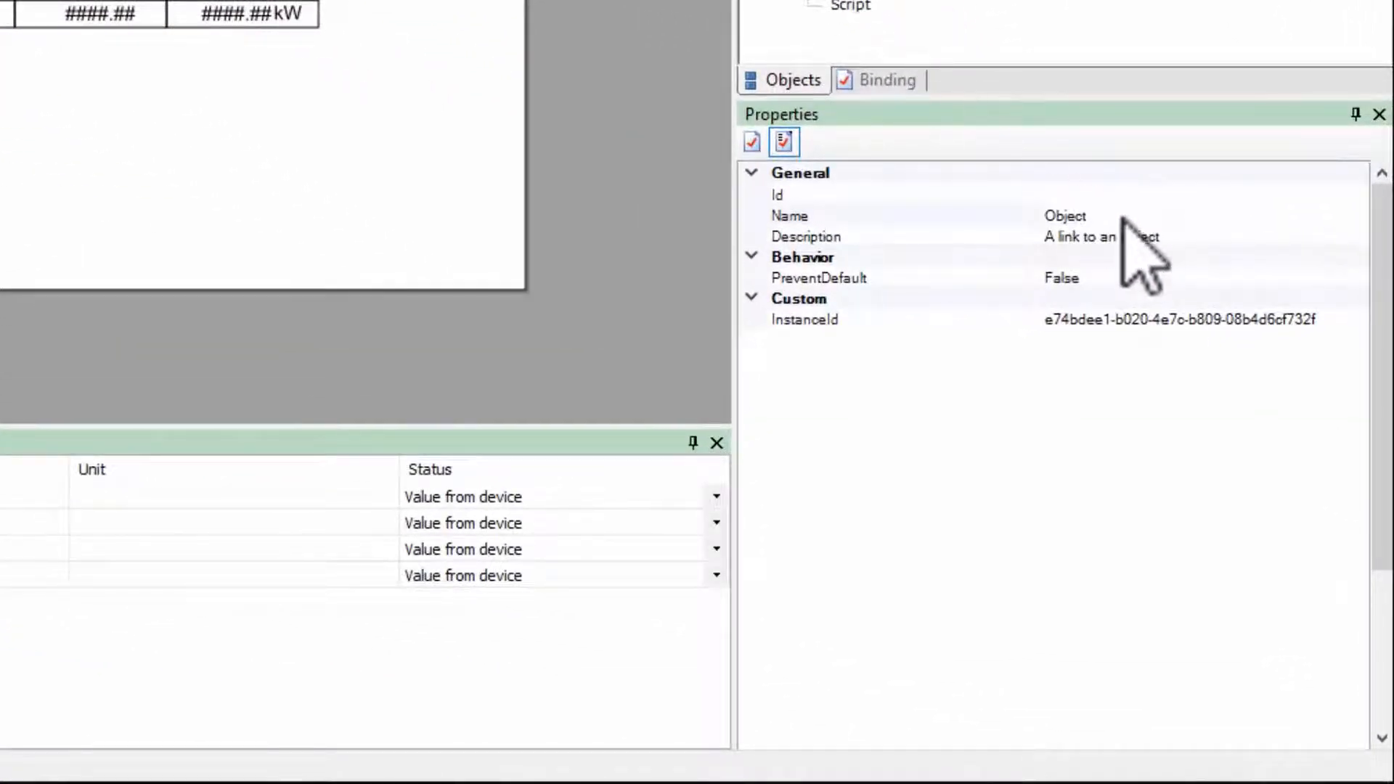
{"action": "left_click", "coordinate": [1114, 218]}
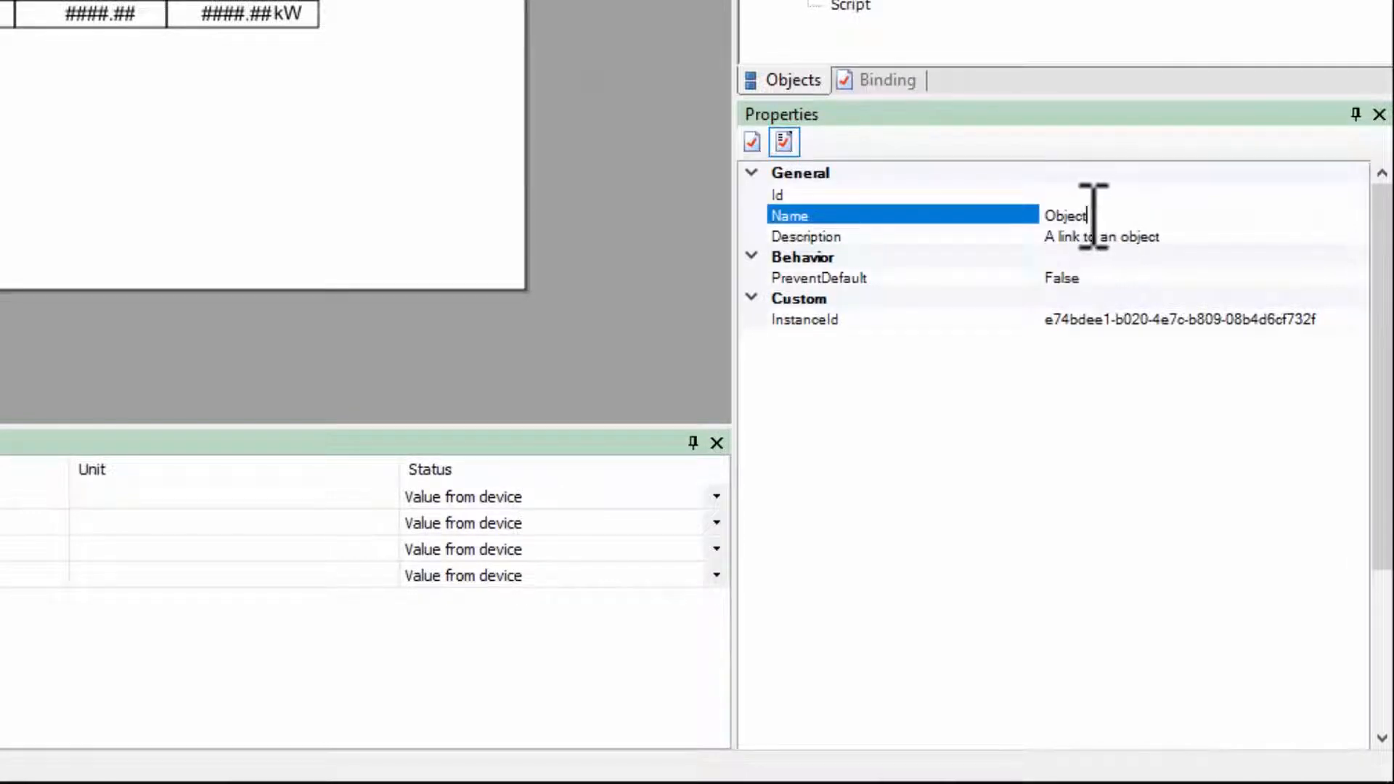
{"action": "left_click", "coordinate": [1090, 216]}
{"action": "key", "text": "ctrl+v"}
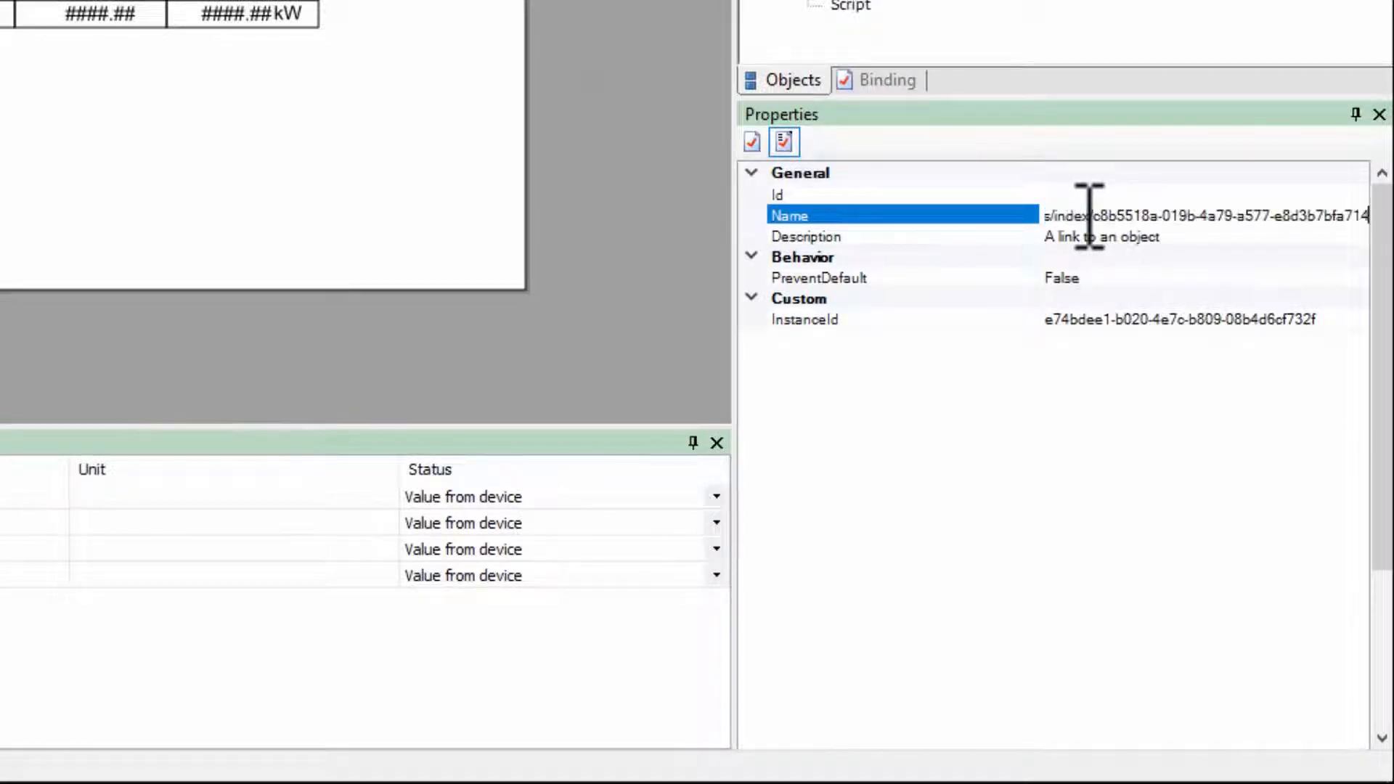
{"action": "key", "text": "Return"}
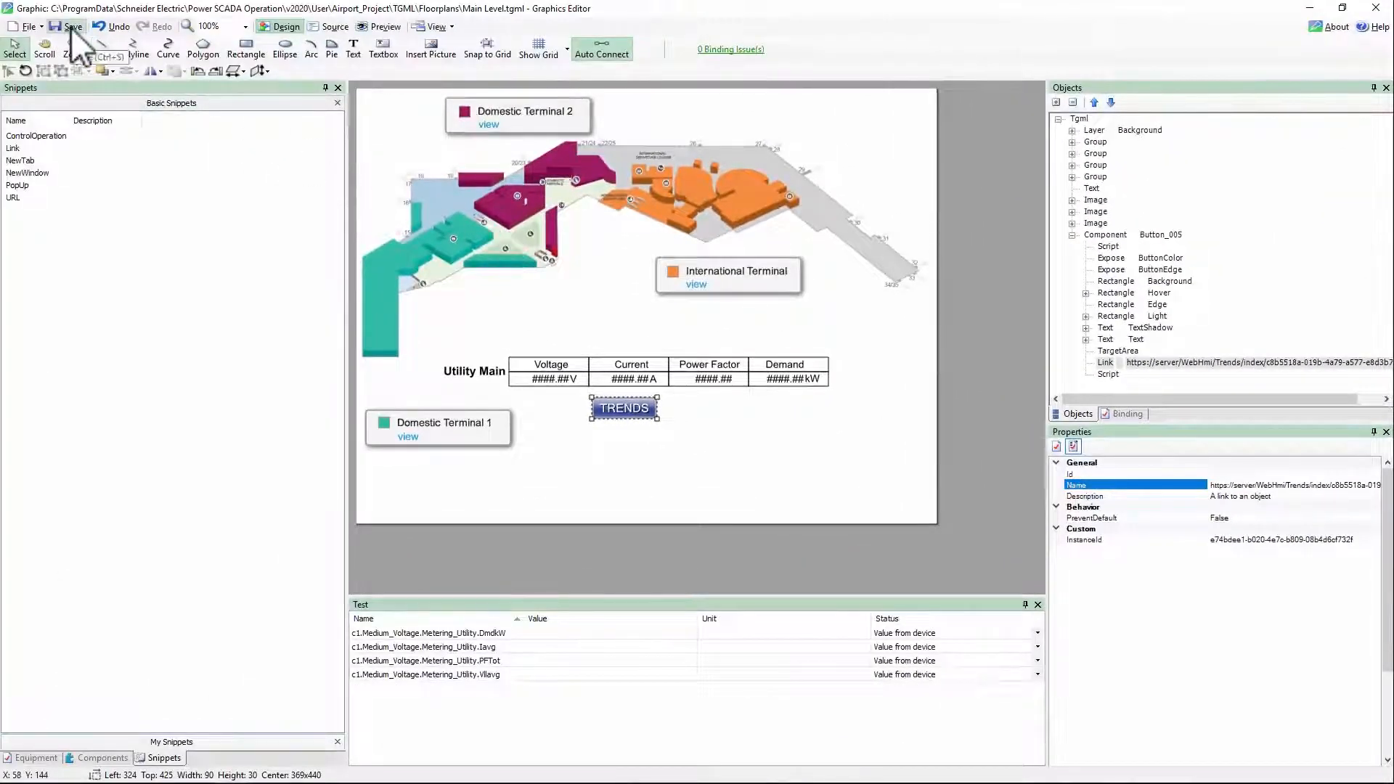
{"action": "left_click", "coordinate": [71, 27]}
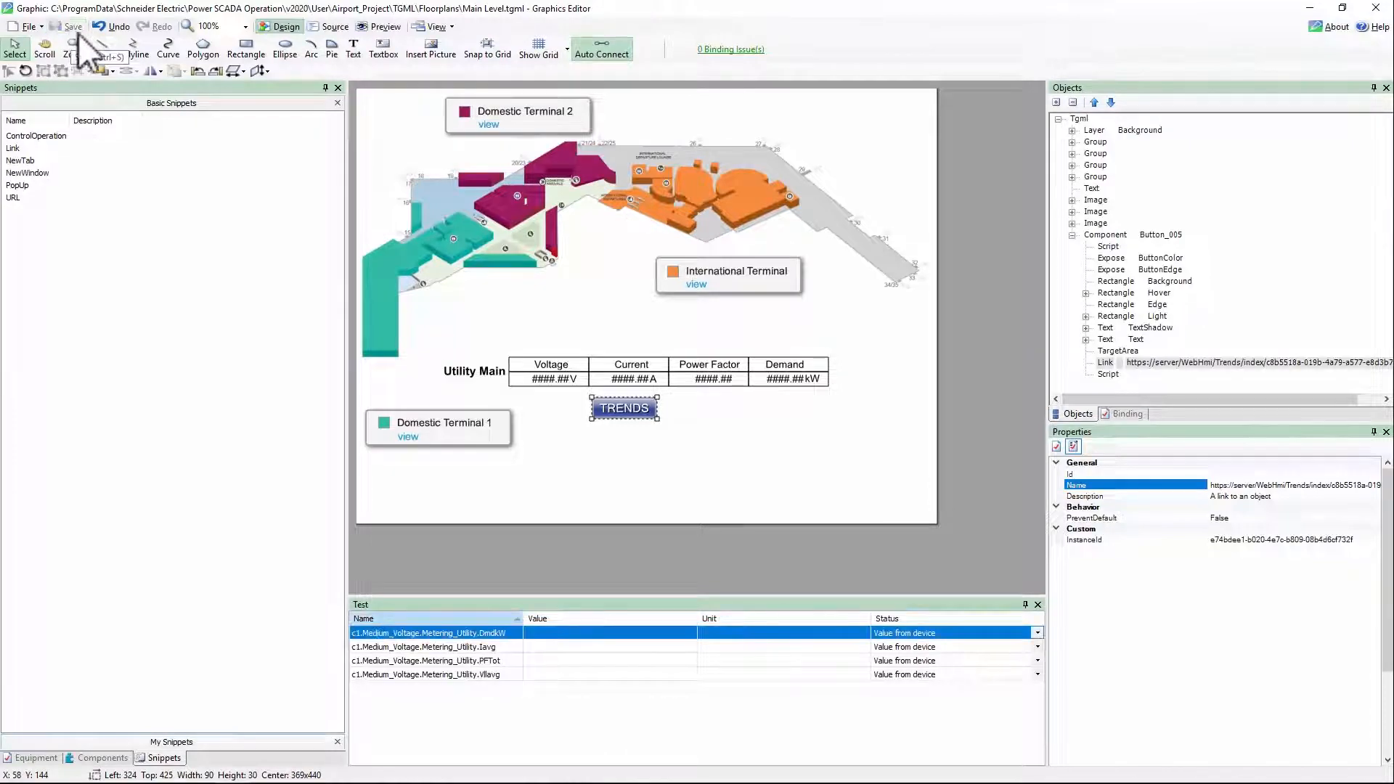
Switch to the browser, test the TRENDS button on the Main Level diagram, and close the trend tab
{"action": "key", "text": "alt+Tab"}
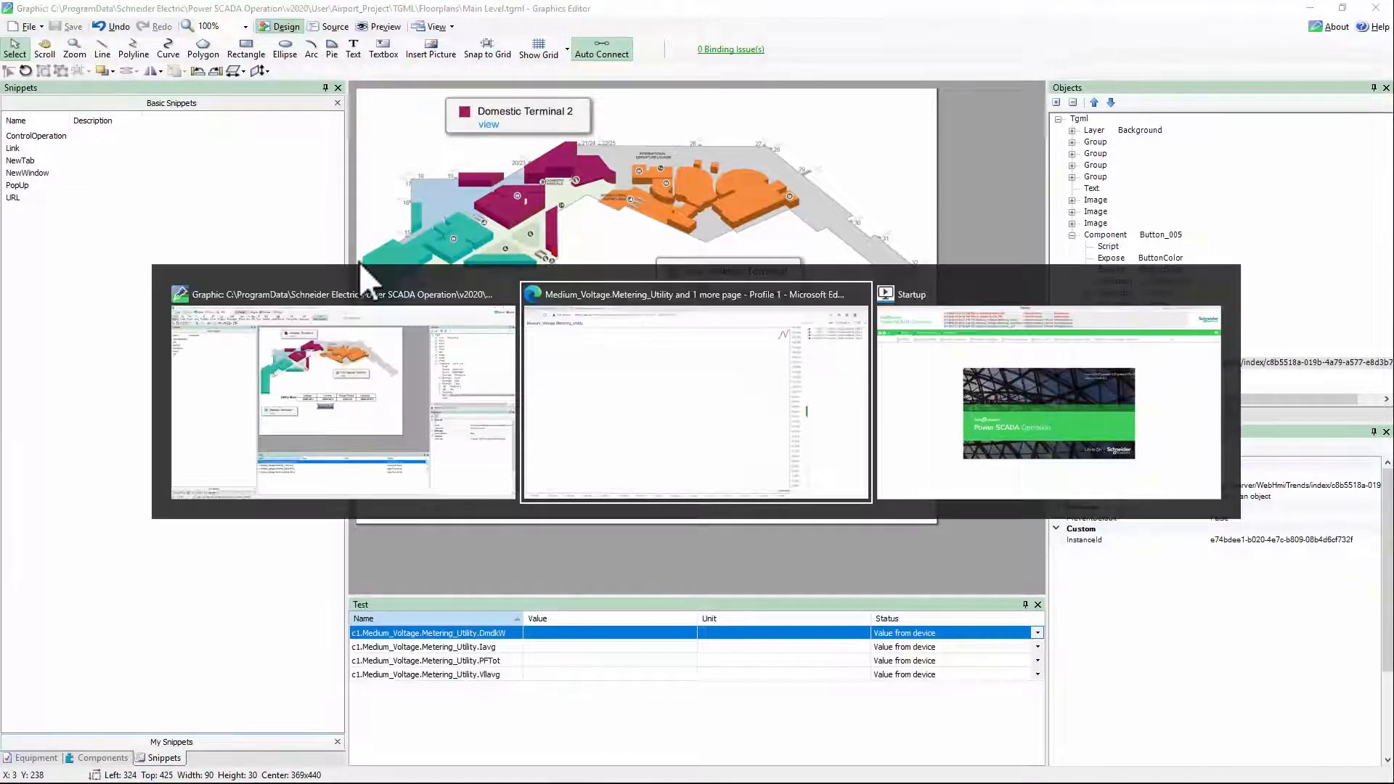
{"action": "key", "text": "ctrl+w"}
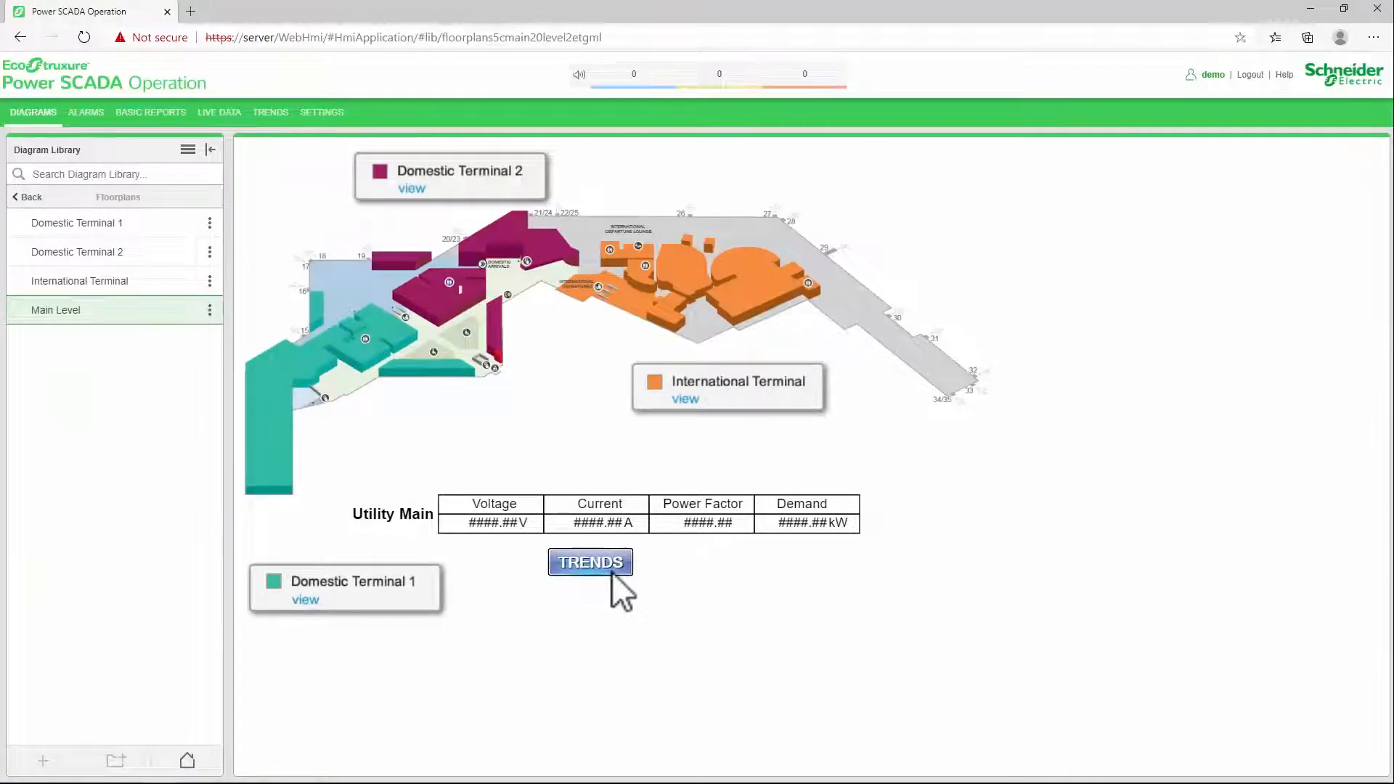
{"action": "left_click", "coordinate": [624, 562]}
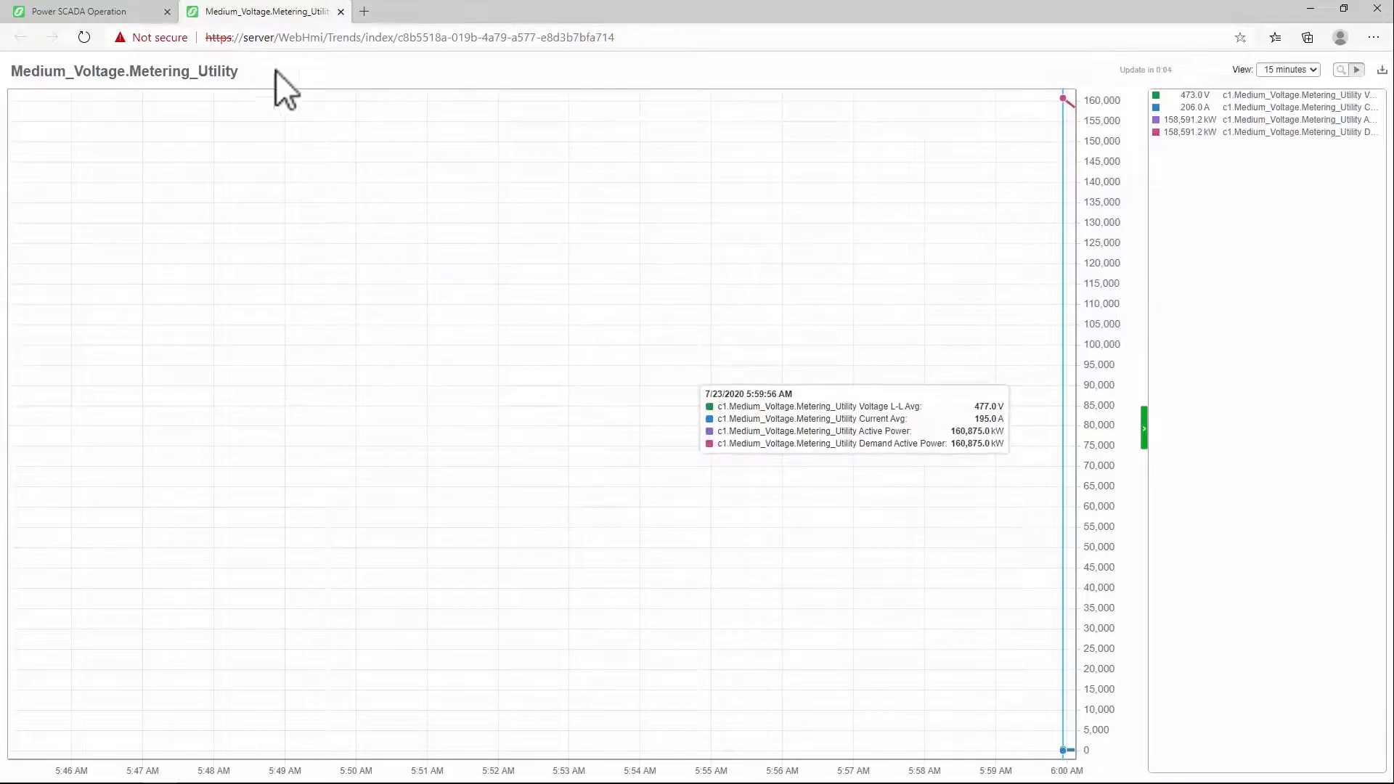
{"action": "left_click", "coordinate": [341, 10]}
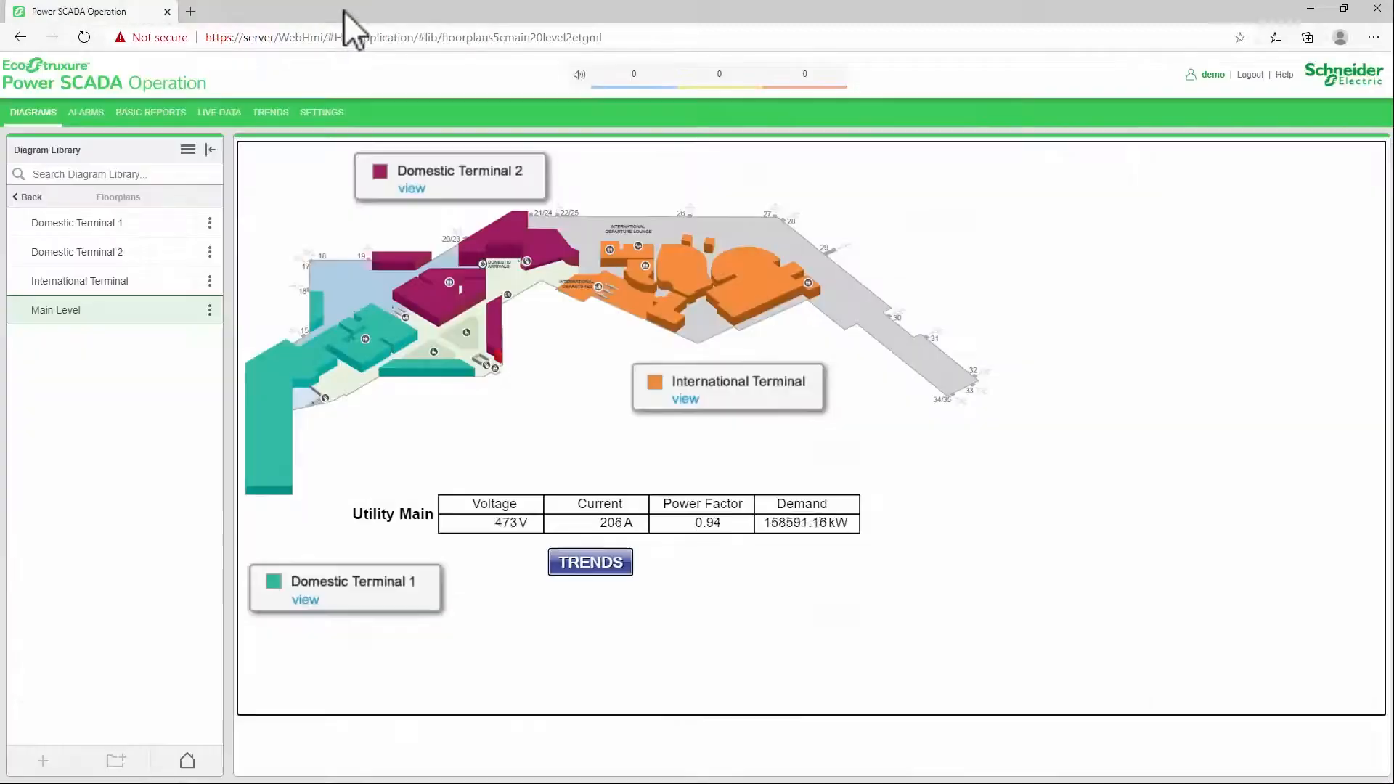
In Graphics Editor, duplicate the TRENDS button and place the copy just to the right of the original
{"action": "key", "text": "alt+Tab"}
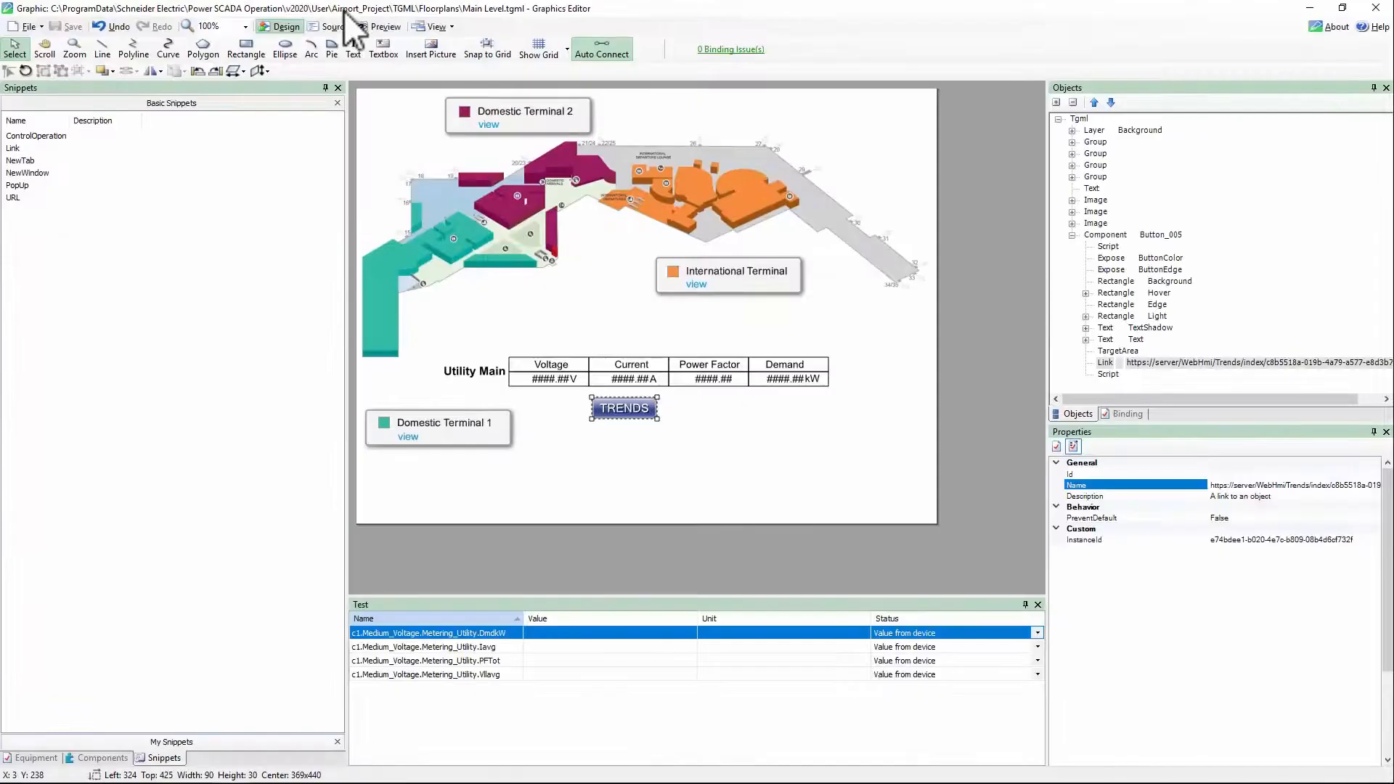
{"action": "left_click", "coordinate": [624, 412]}
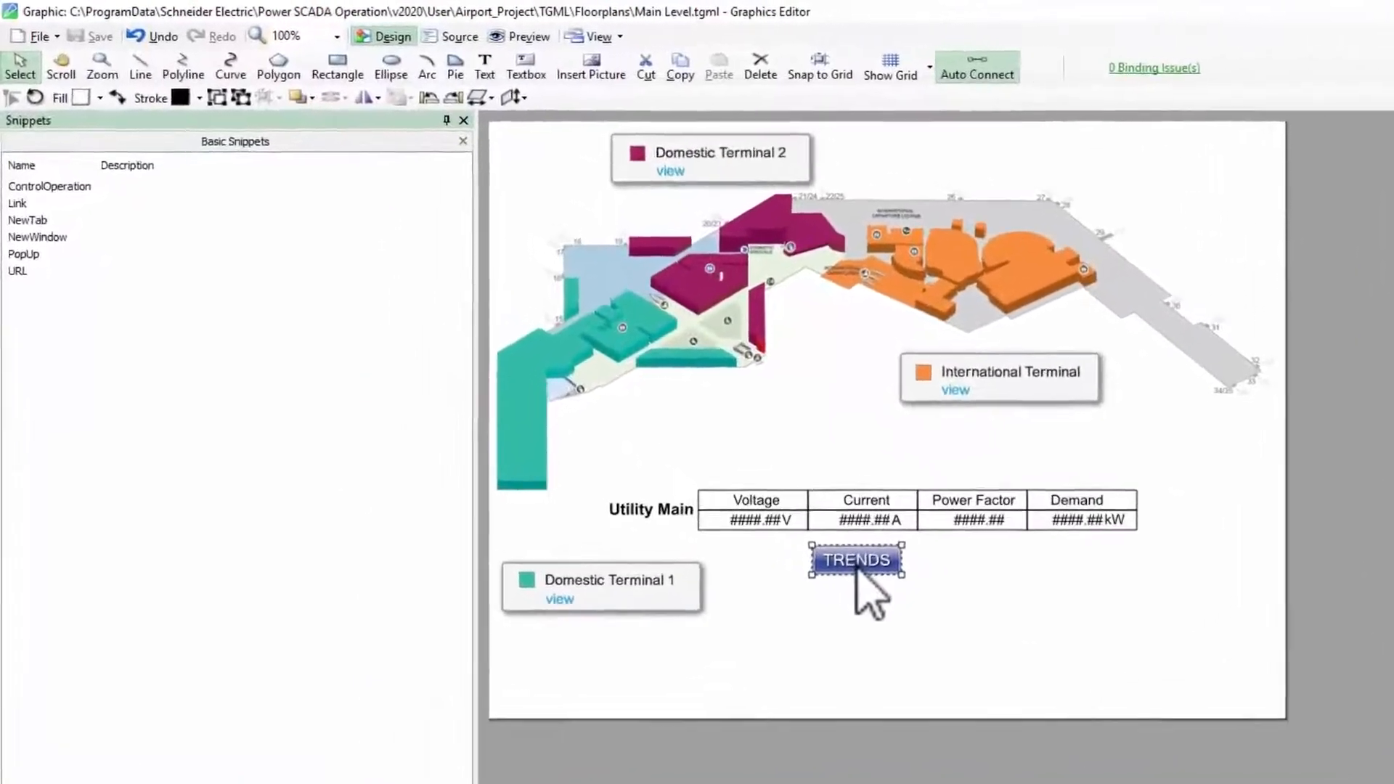
{"action": "key", "text": "ctrl+c"}
{"action": "key", "text": "ctrl+v"}
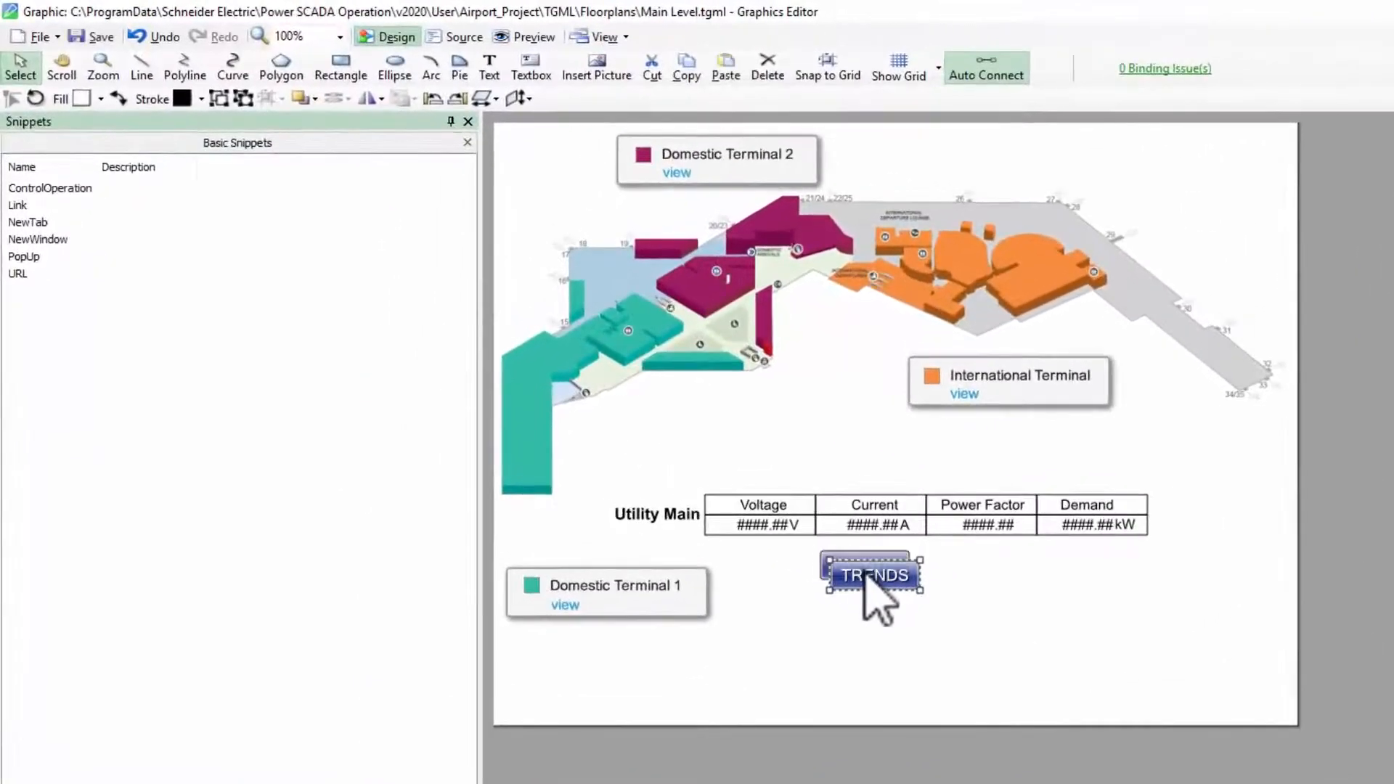
{"action": "left_click_drag", "start_coordinate": [919, 574], "coordinate": [975, 570]}
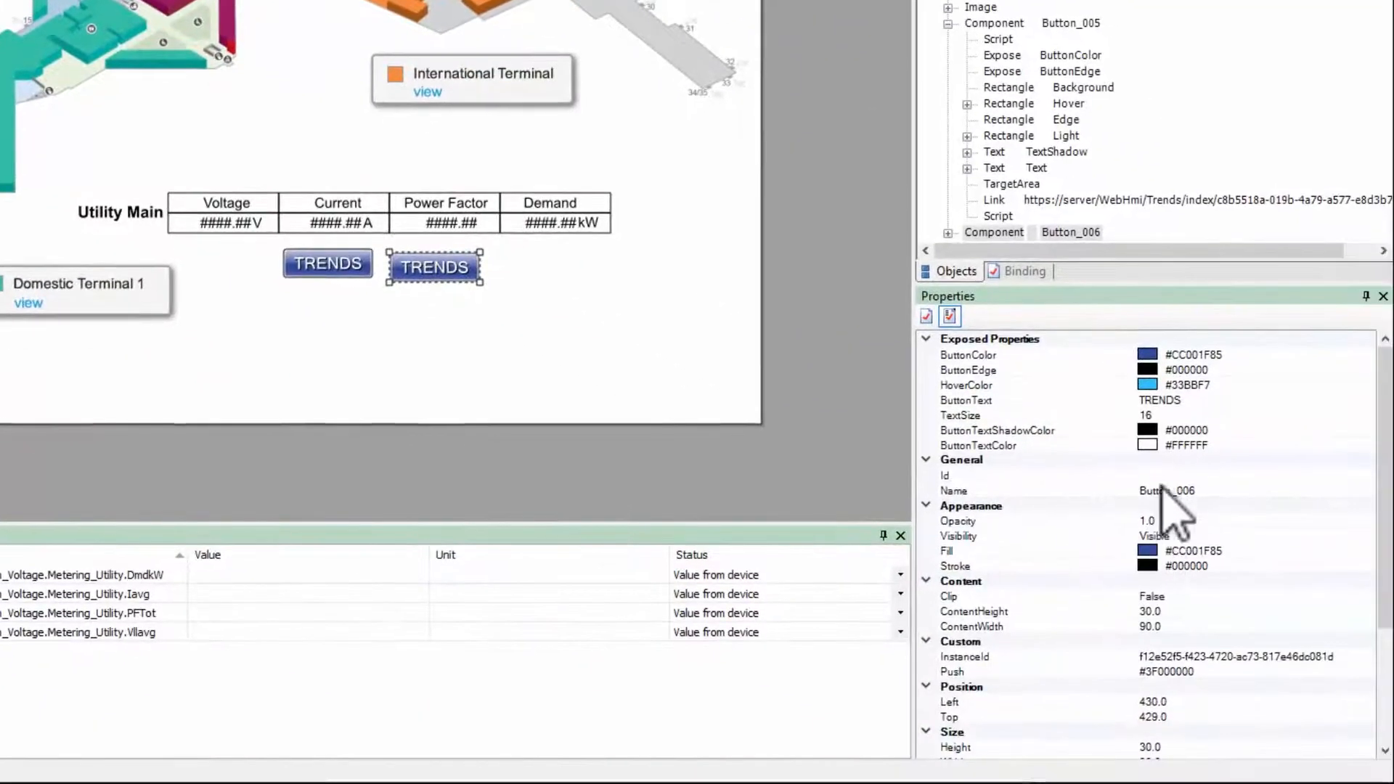
Set the duplicated button's ButtonText property to ALARMS
{"action": "left_click", "coordinate": [1177, 401]}
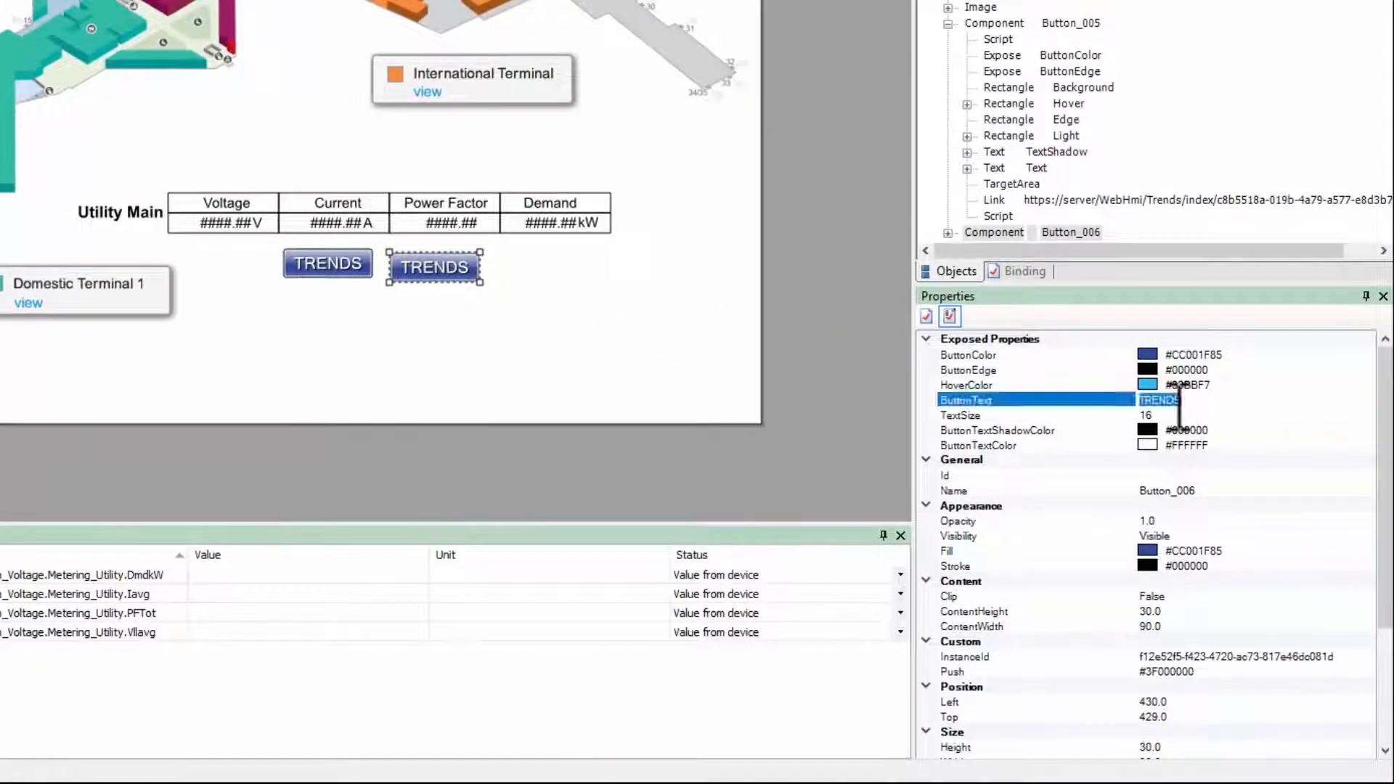
{"action": "type", "text": "ALARMS"}
{"action": "key", "text": "Return"}
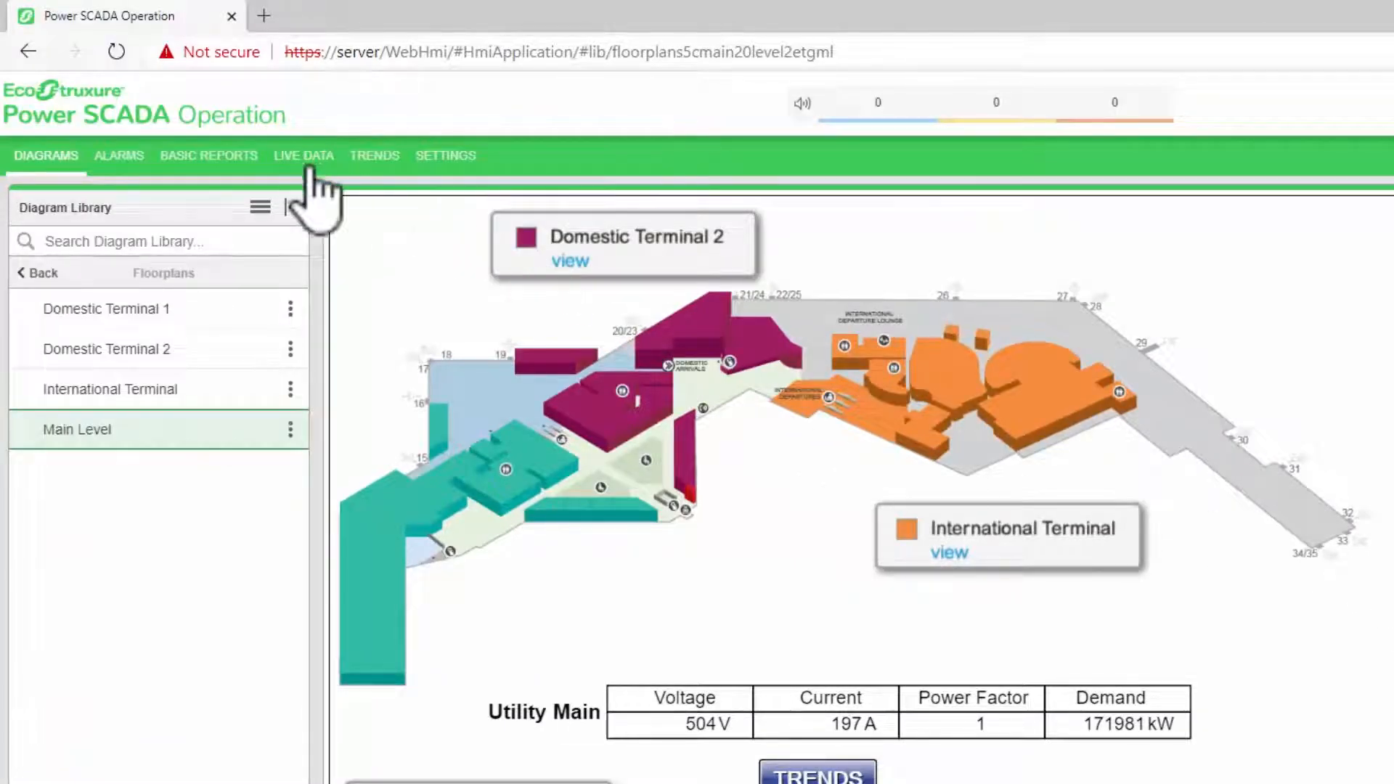
In the Power SCADA Operation web client, open the per-device alarm view Medium_Voltage.Metering_Utility in a new window
{"action": "left_click", "coordinate": [139, 159]}
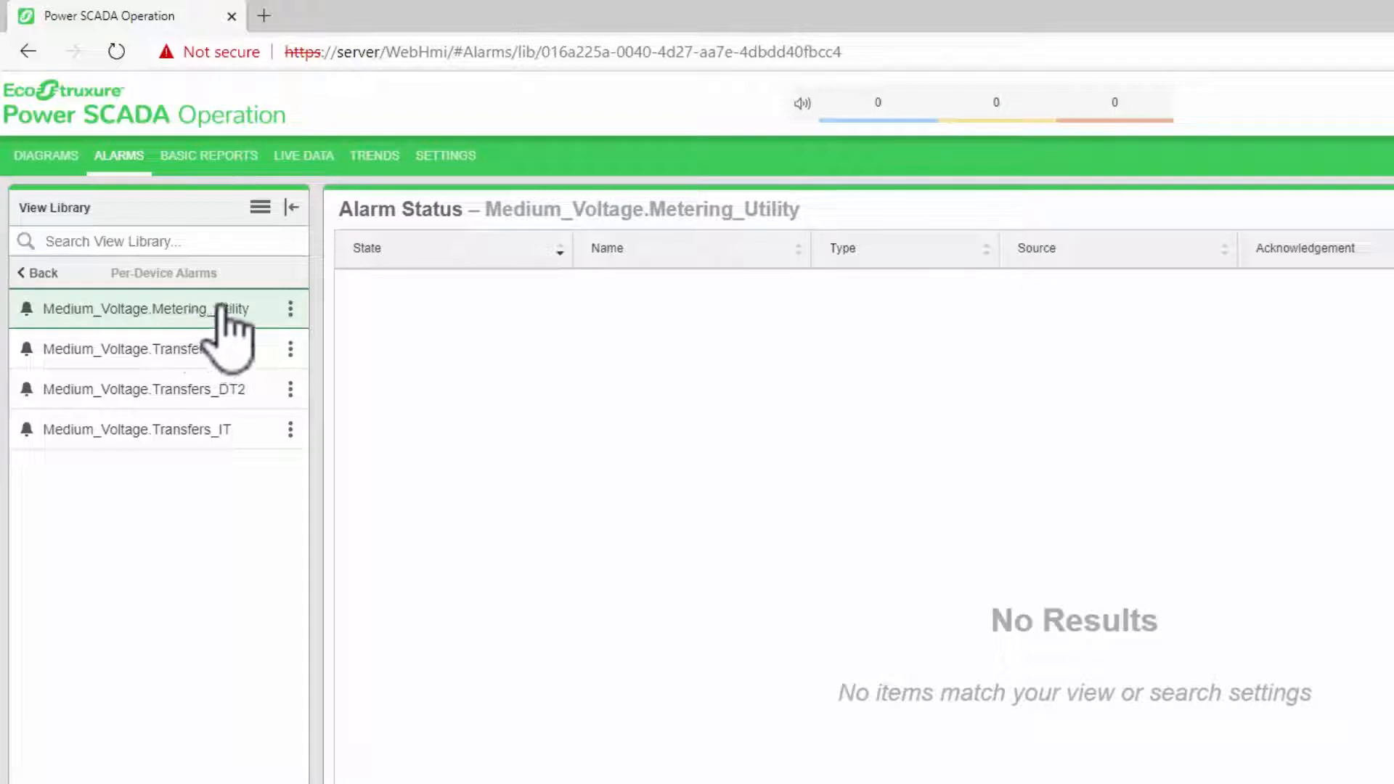
{"action": "left_click", "coordinate": [291, 309]}
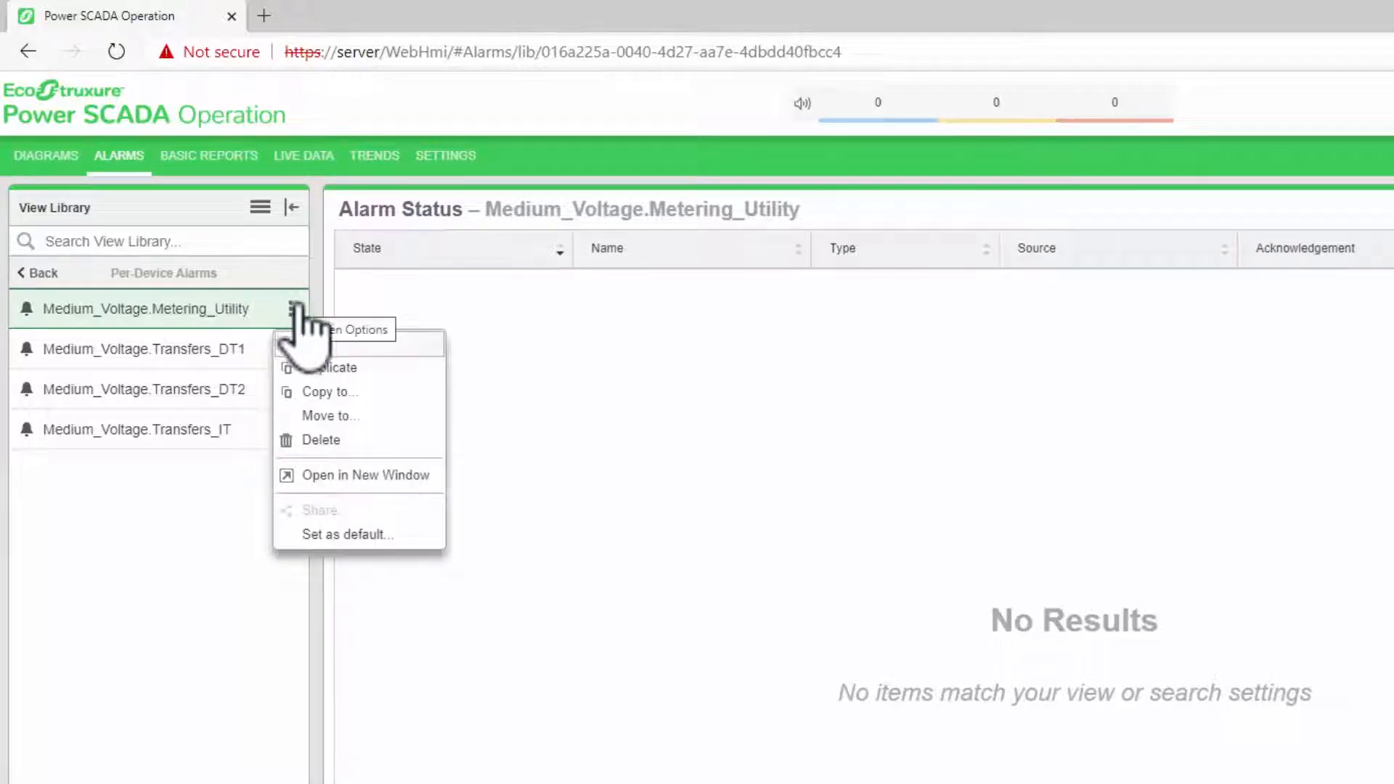
{"action": "left_click", "coordinate": [385, 475]}
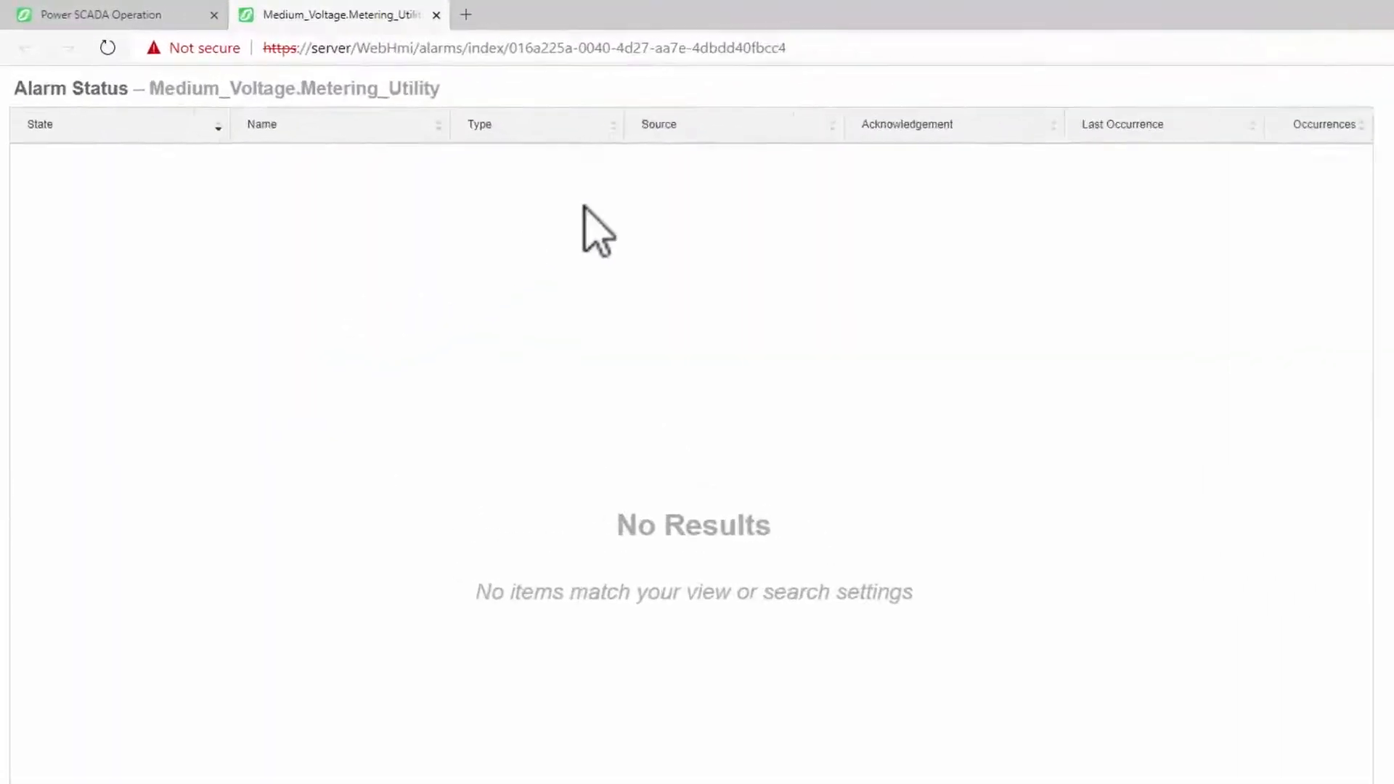
Copy the full web address of the Medium_Voltage.Metering_Utility Alarm Status page
{"action": "left_click", "coordinate": [761, 48]}
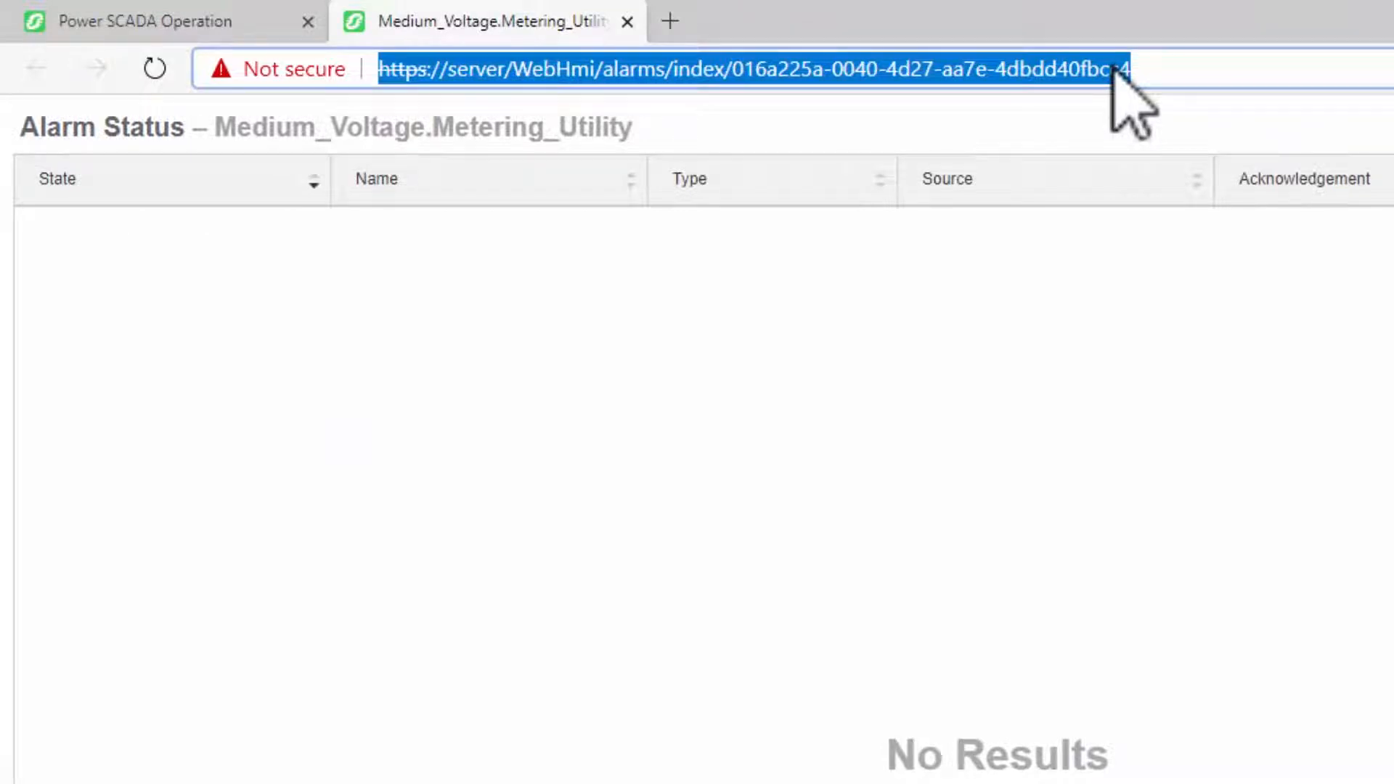
{"action": "right_click", "coordinate": [1113, 69]}
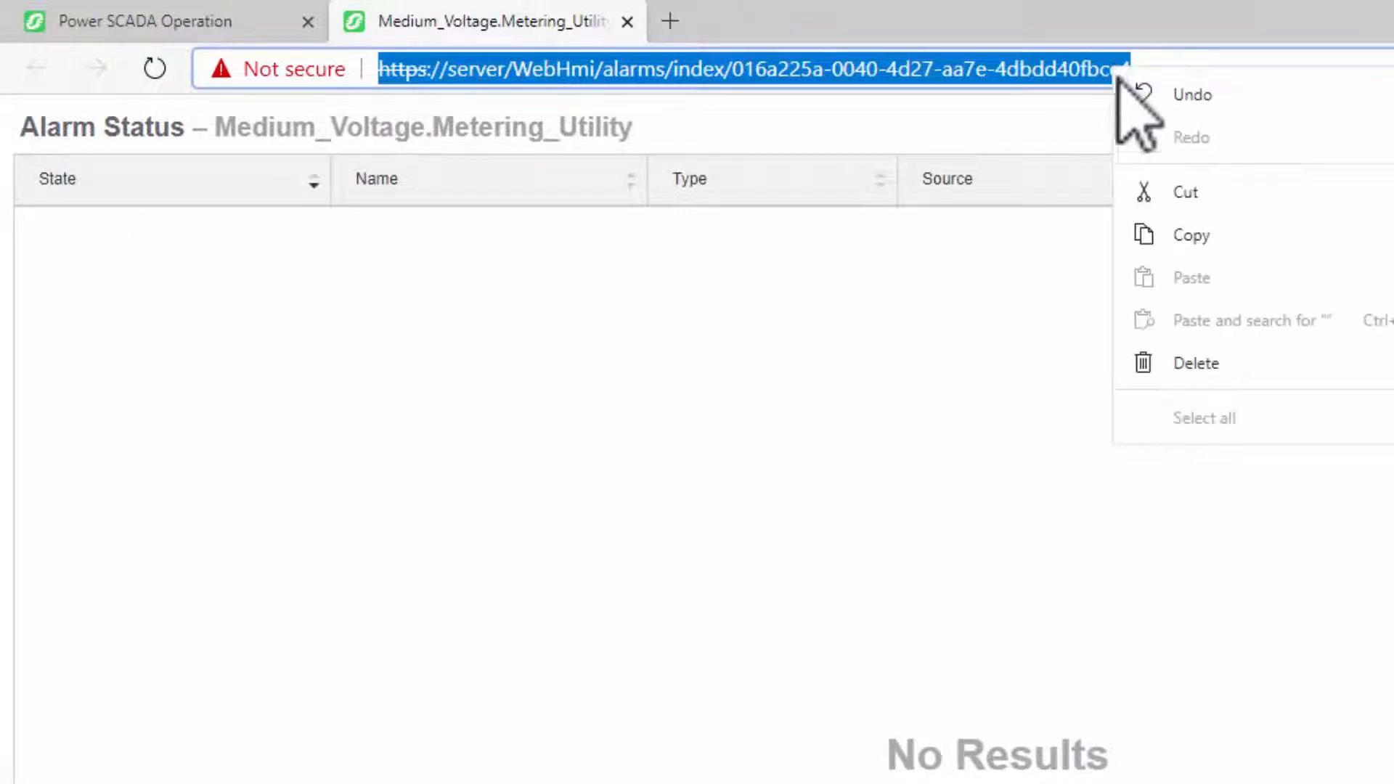
{"action": "left_click", "coordinate": [1228, 240]}
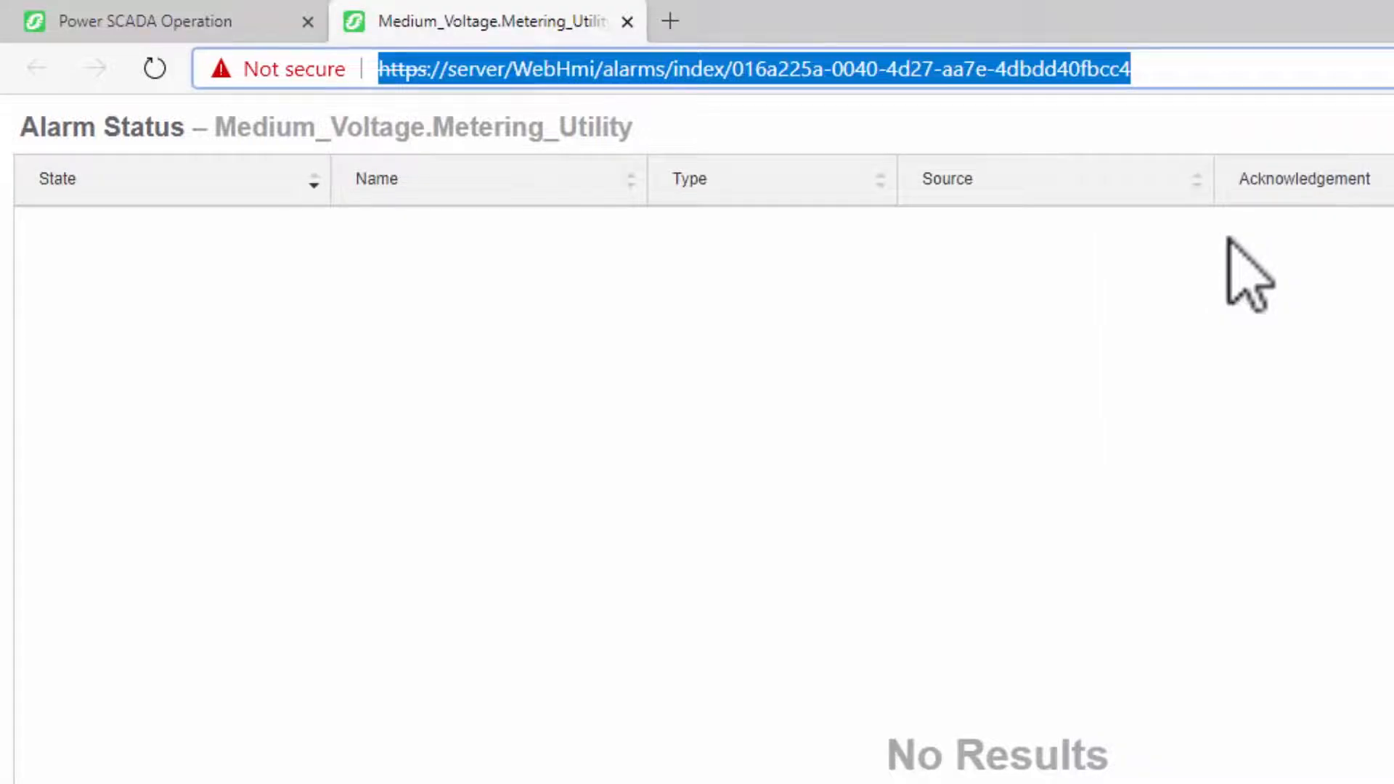
In Graphics Editor, replace the Name of the Link inside the ALARMS button (Button_006) with the copied alarm page URL and save the graphic
{"action": "key", "text": "alt+Tab"}
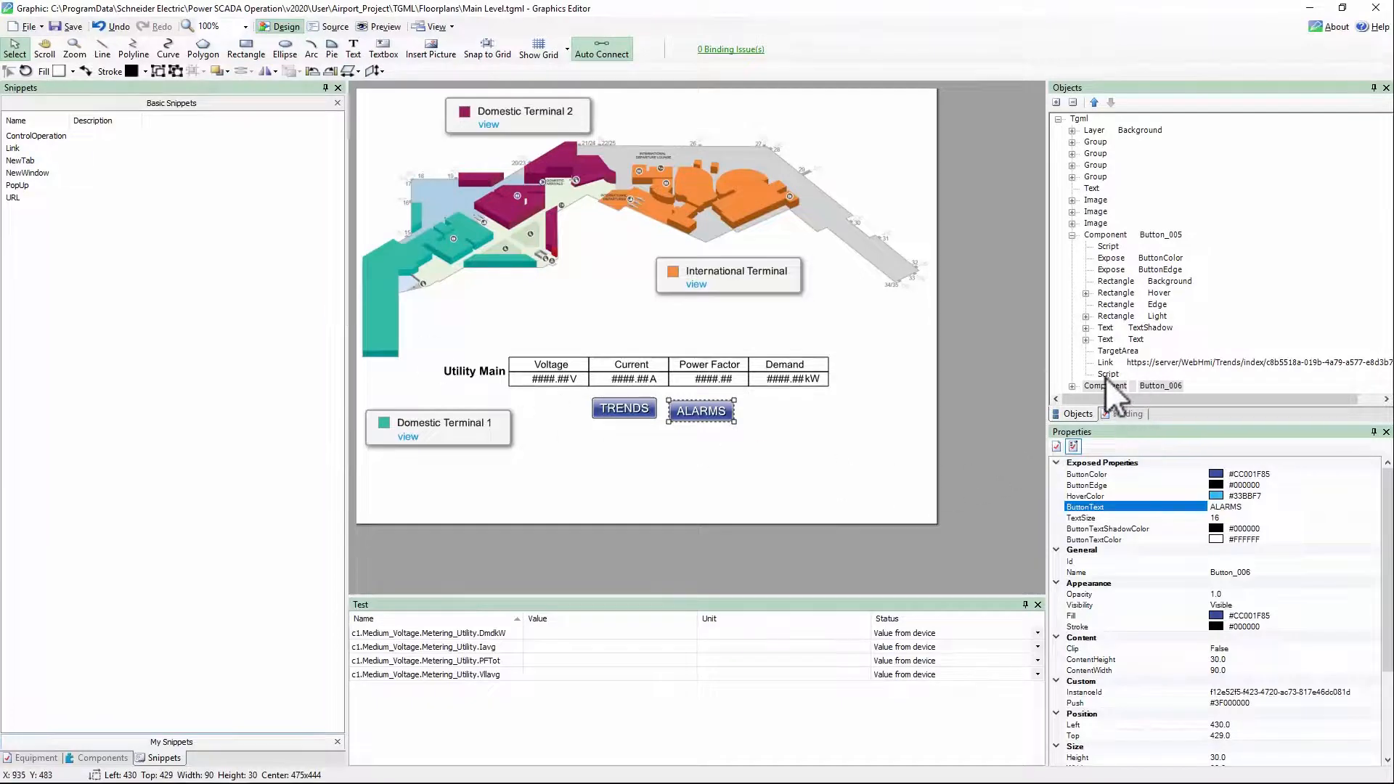
{"action": "left_click", "coordinate": [1074, 386]}
{"action": "scroll", "coordinate": [1159, 383], "scroll_direction": "down", "scroll_amount": 4}
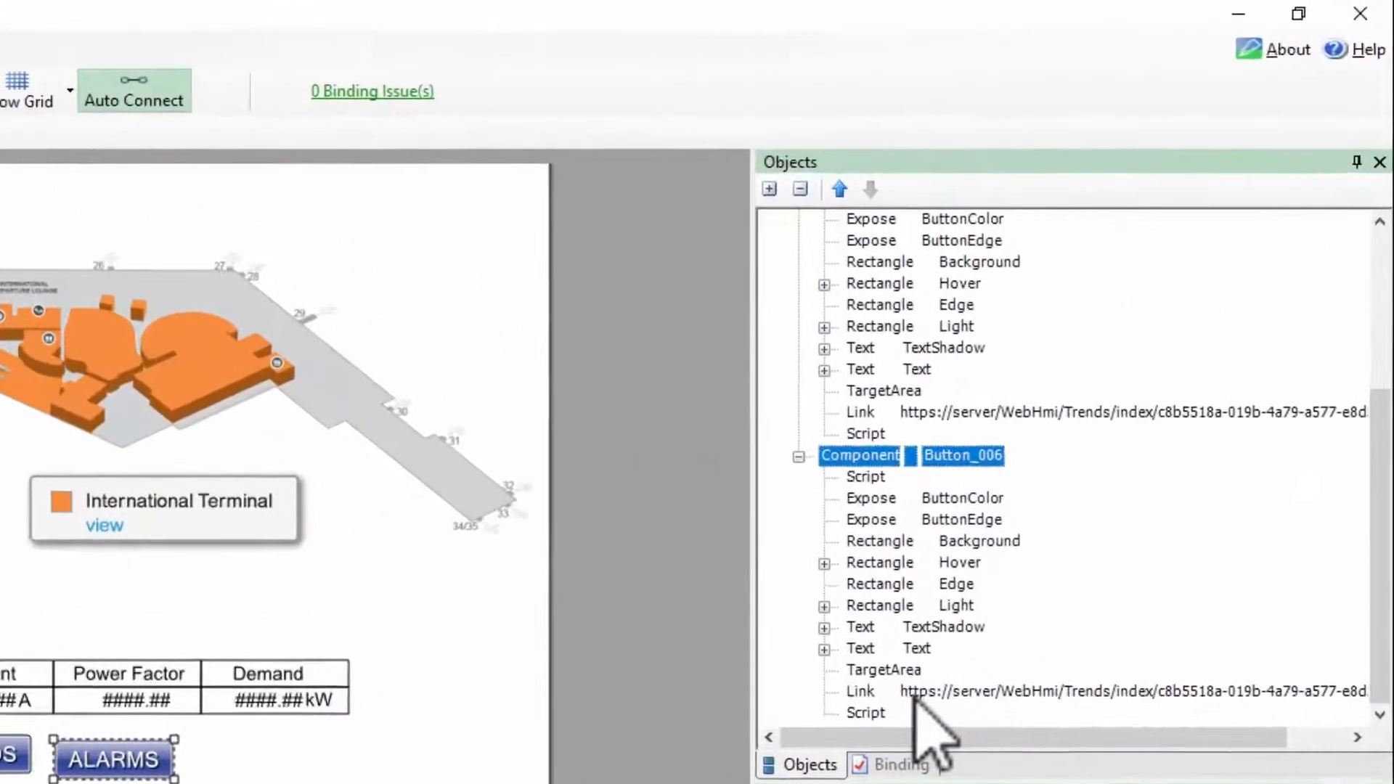
{"action": "left_click", "coordinate": [972, 585]}
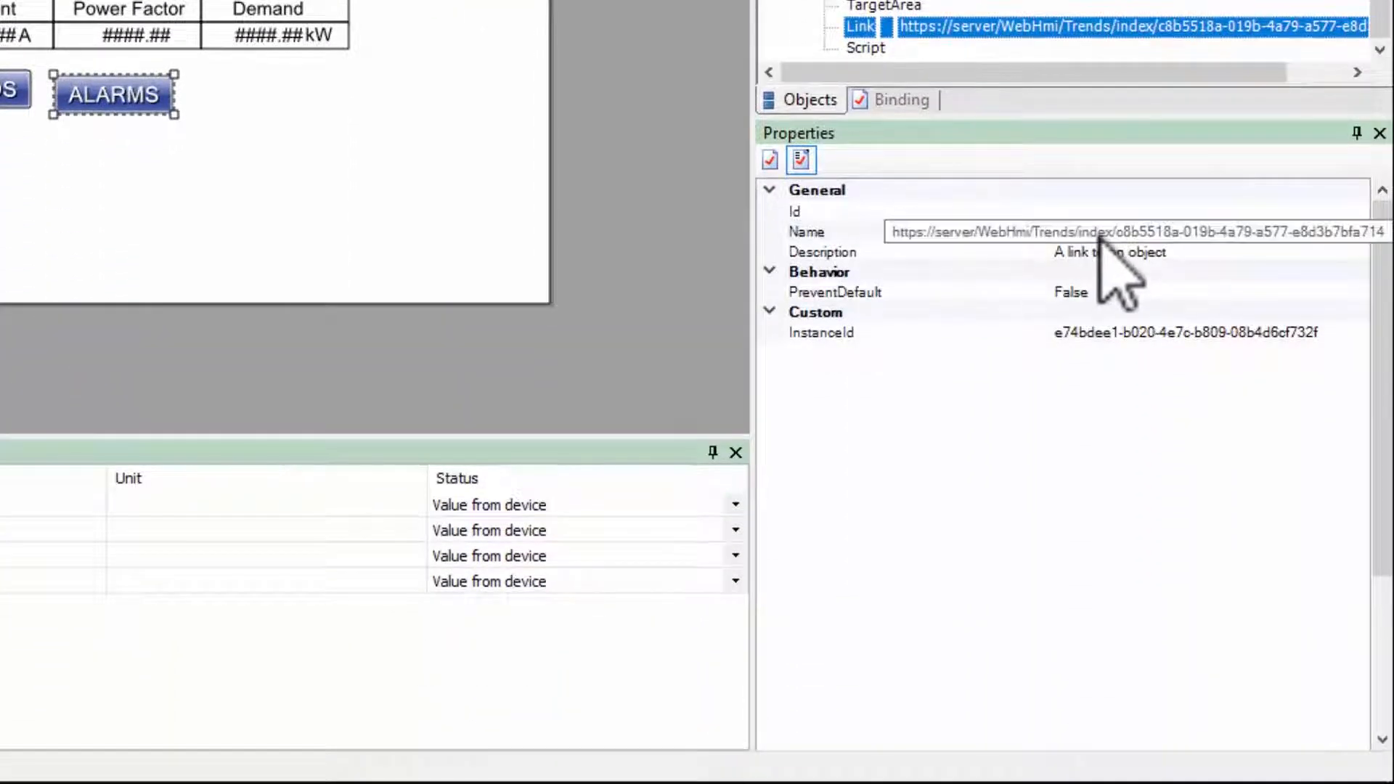
{"action": "left_click", "coordinate": [1106, 236]}
{"action": "left_click", "coordinate": [1106, 236]}
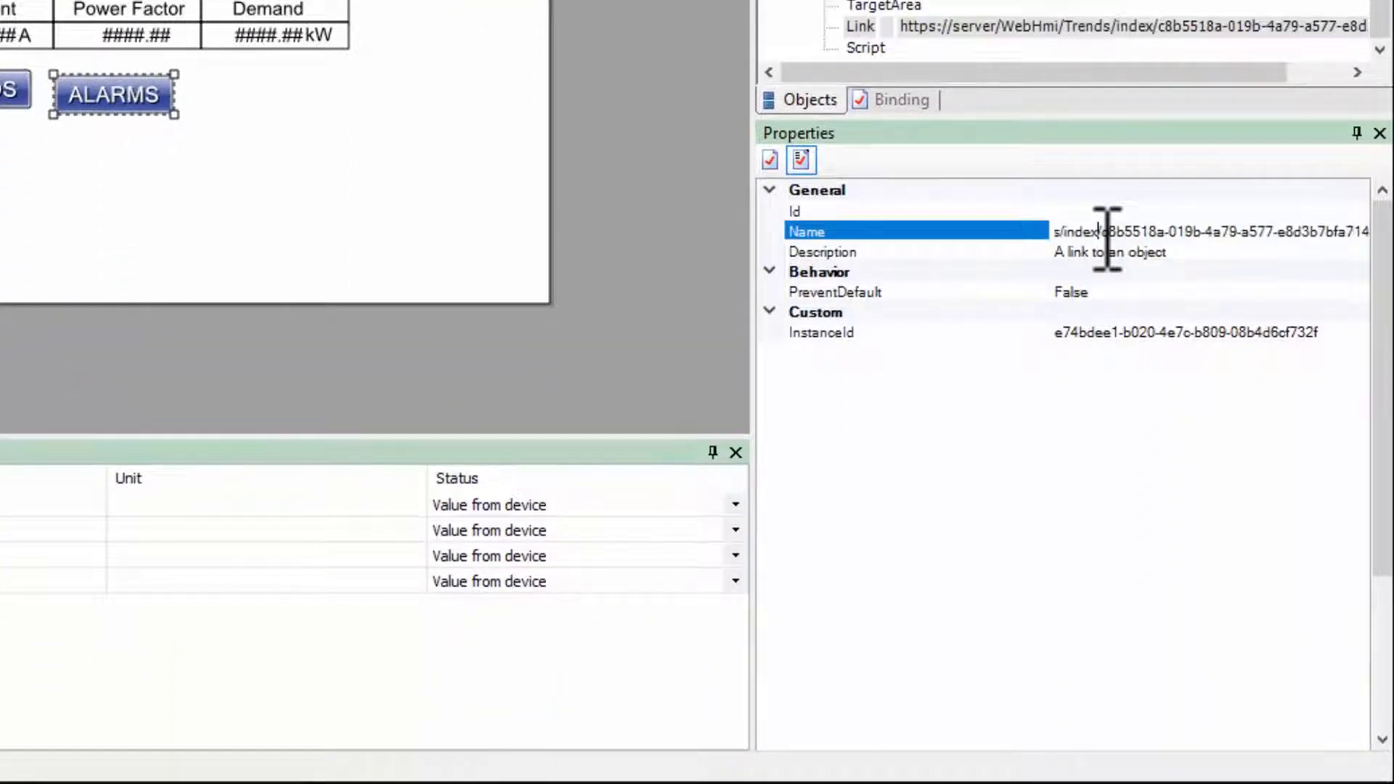
{"action": "key", "text": "ctrl+a"}
{"action": "right_click", "coordinate": [1107, 236]}
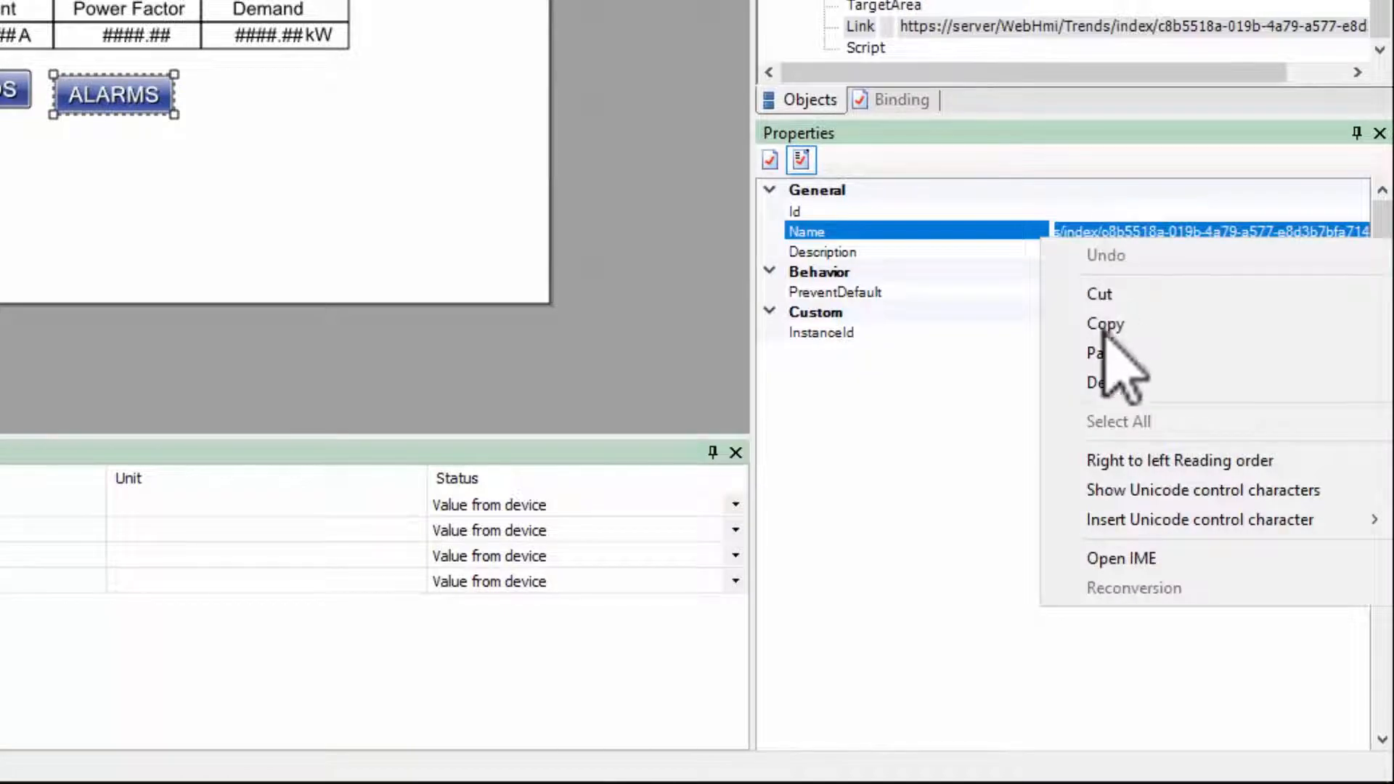
{"action": "left_click", "coordinate": [1106, 355]}
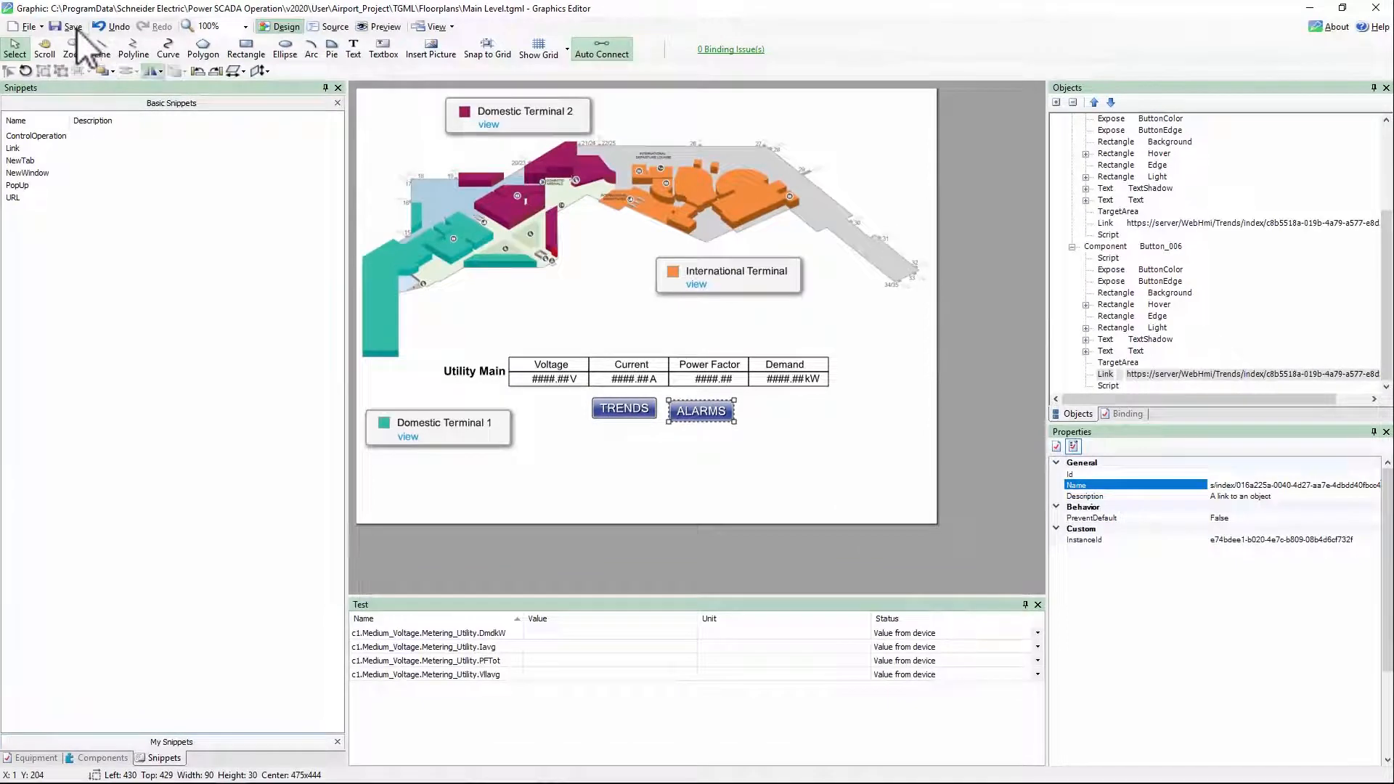
{"action": "left_click", "coordinate": [72, 26]}
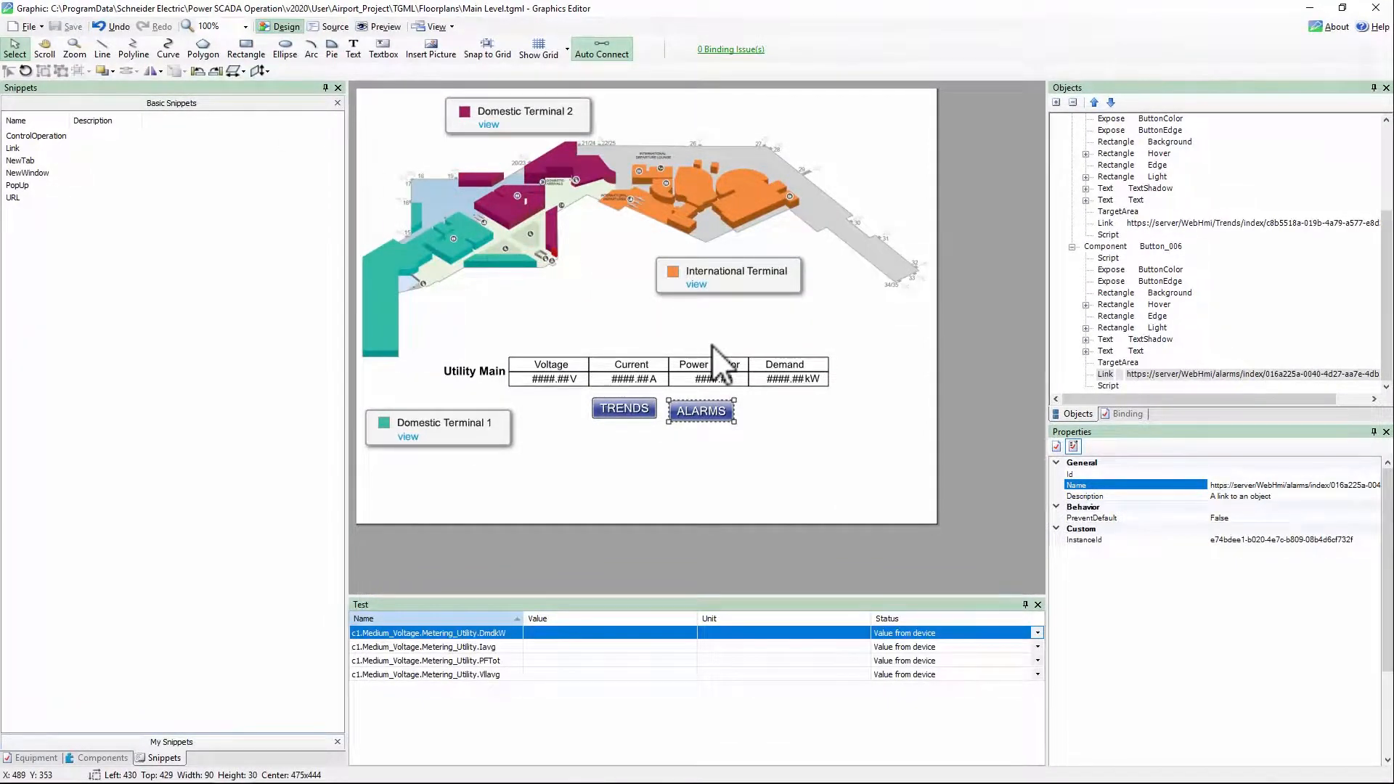
Switch to the browser, close the alarm tab, and test the ALARMS button on the Main Level diagram
{"action": "key", "text": "alt+Tab"}
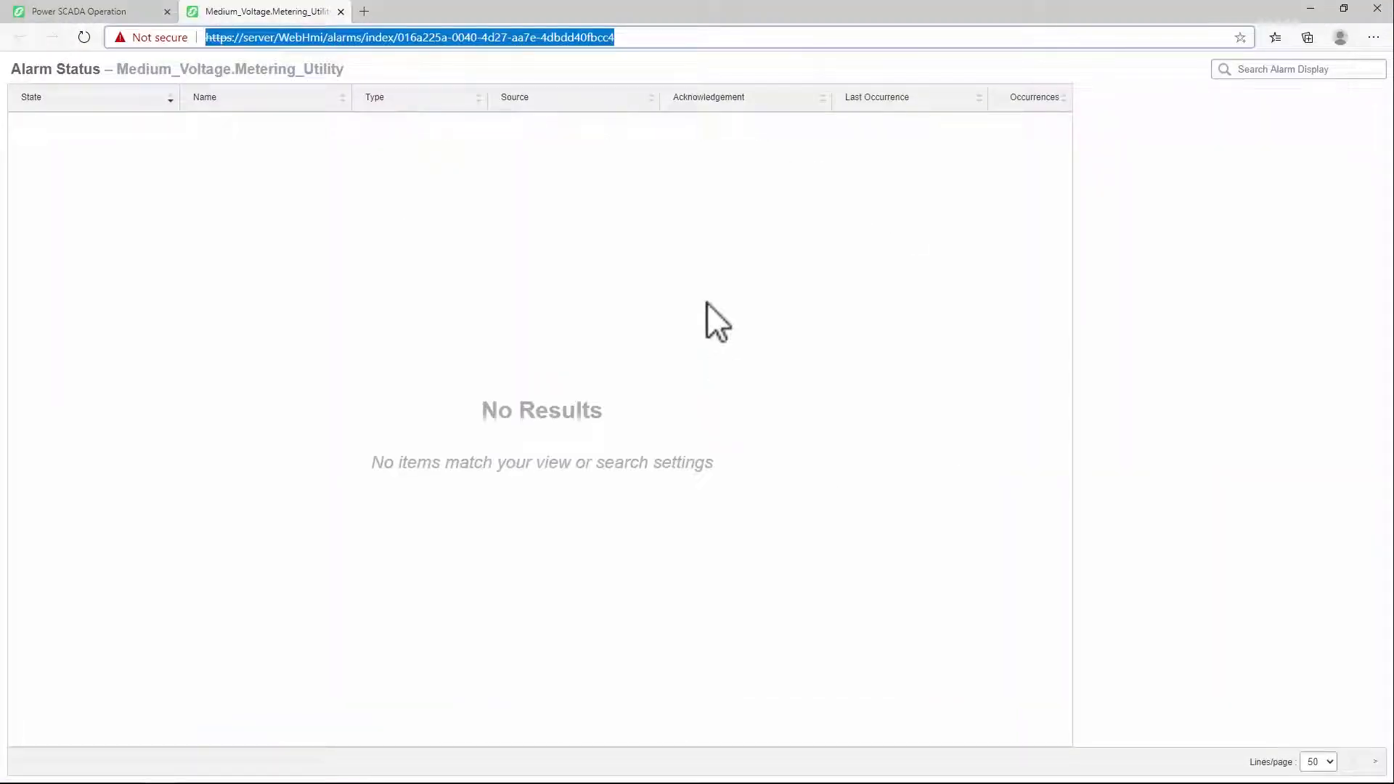
{"action": "key", "text": "ctrl+w"}
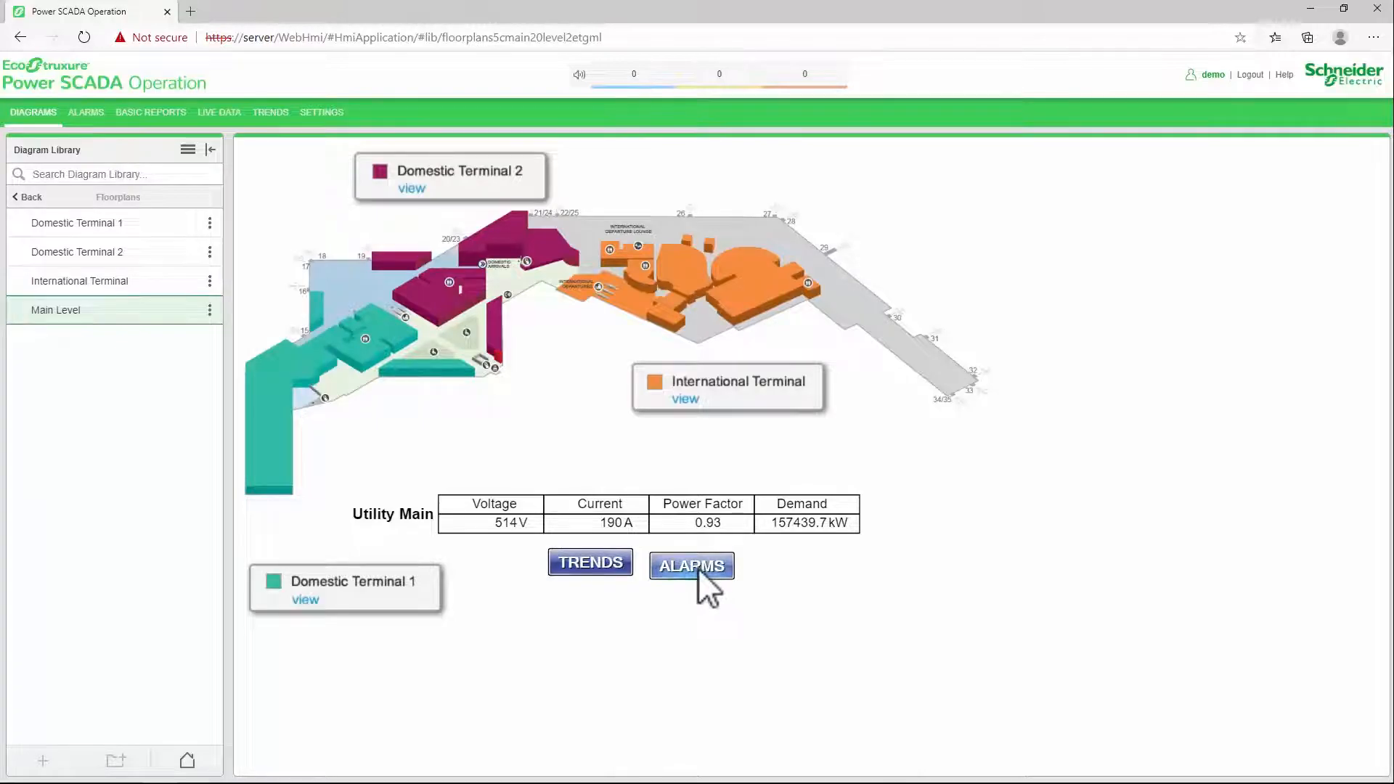
{"action": "left_click", "coordinate": [698, 568]}
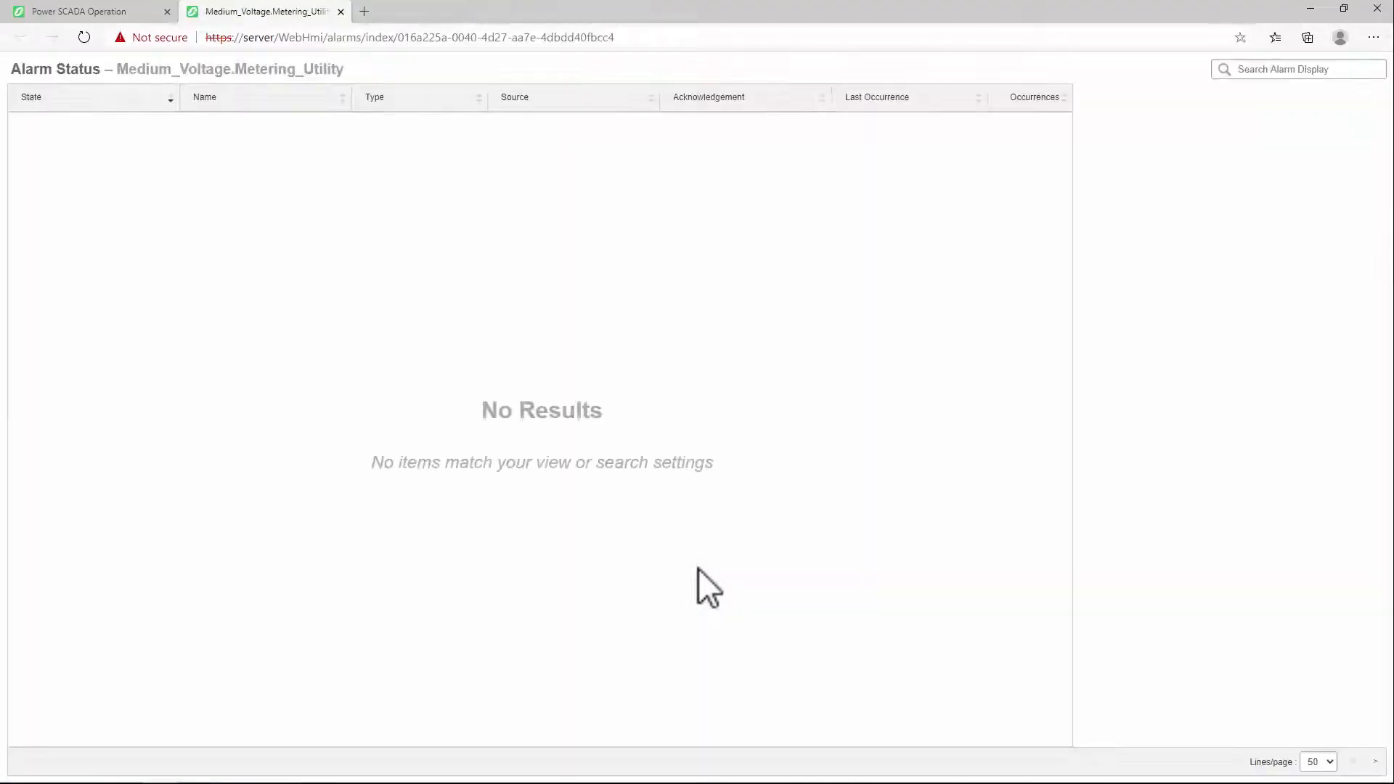